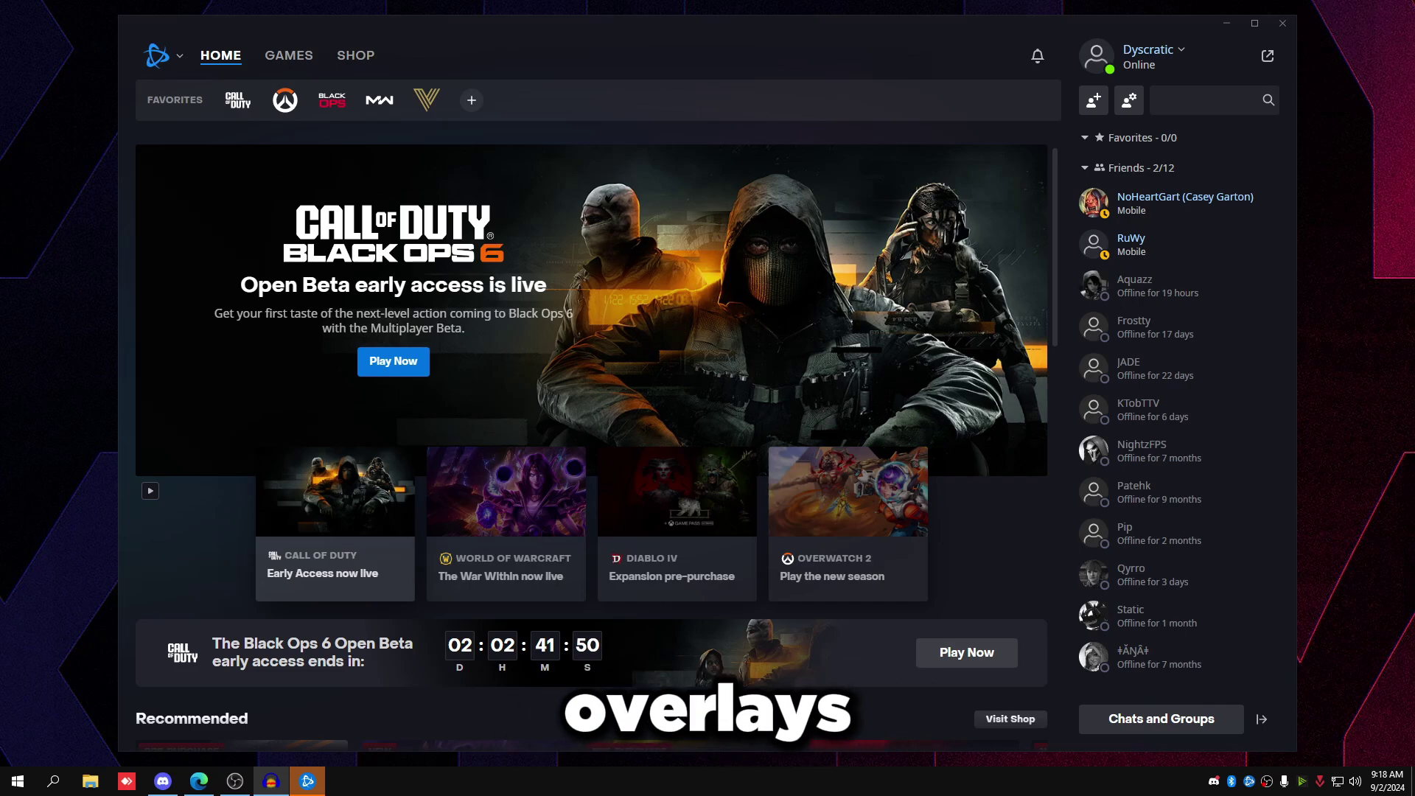
Step: Open the Battle.net launcher settings, review them, and close them with Done
click(157, 56)
click(166, 93)
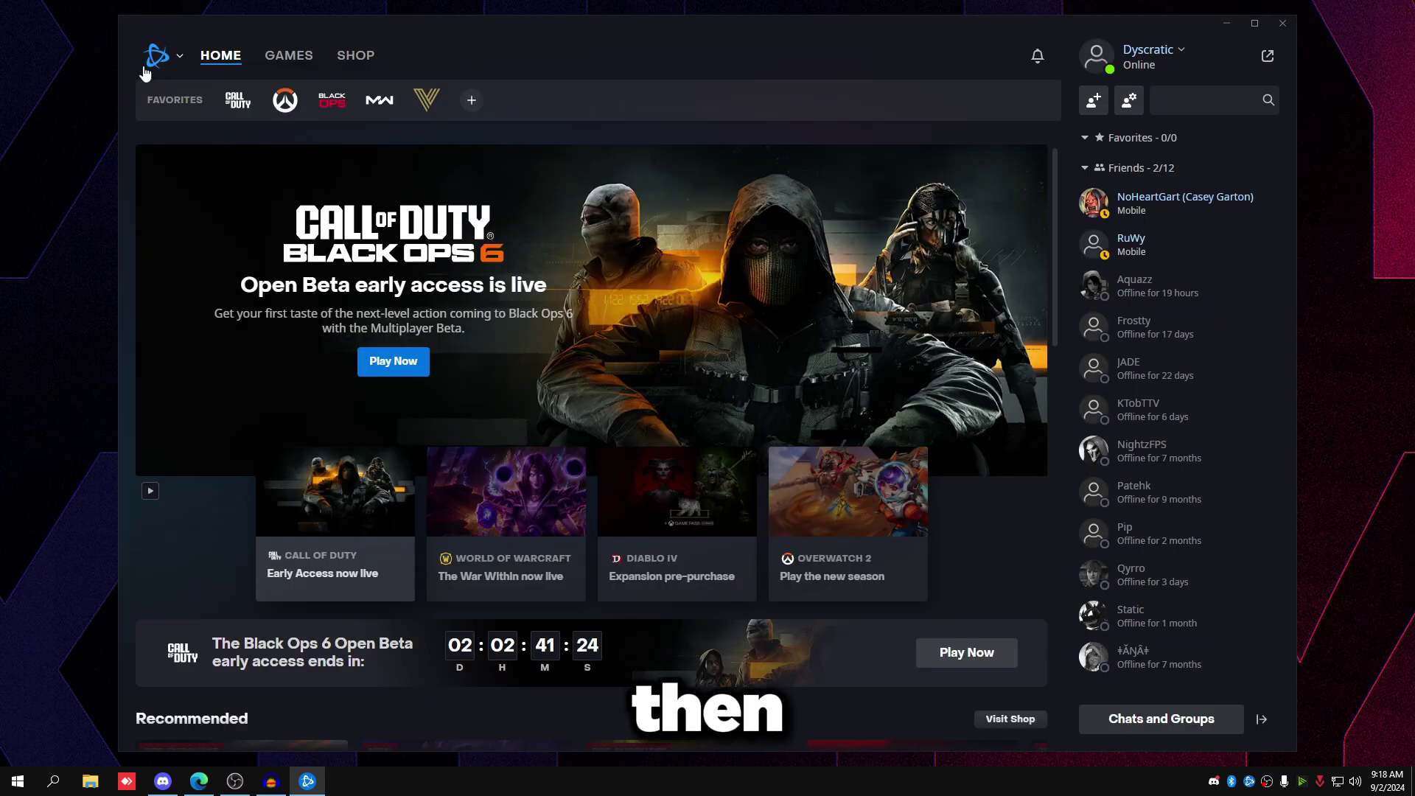
click(179, 58)
click(194, 95)
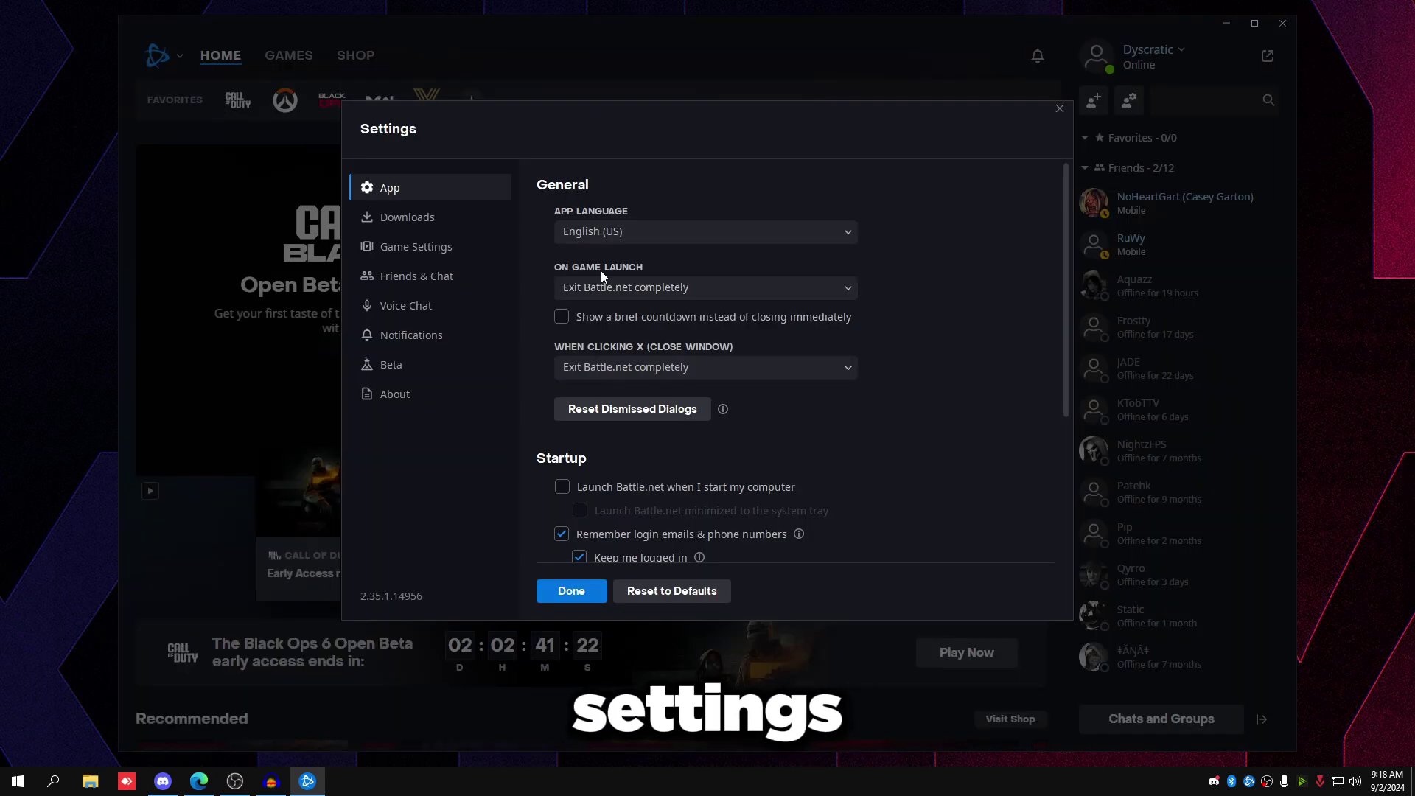
scroll(682, 292, down, 3)
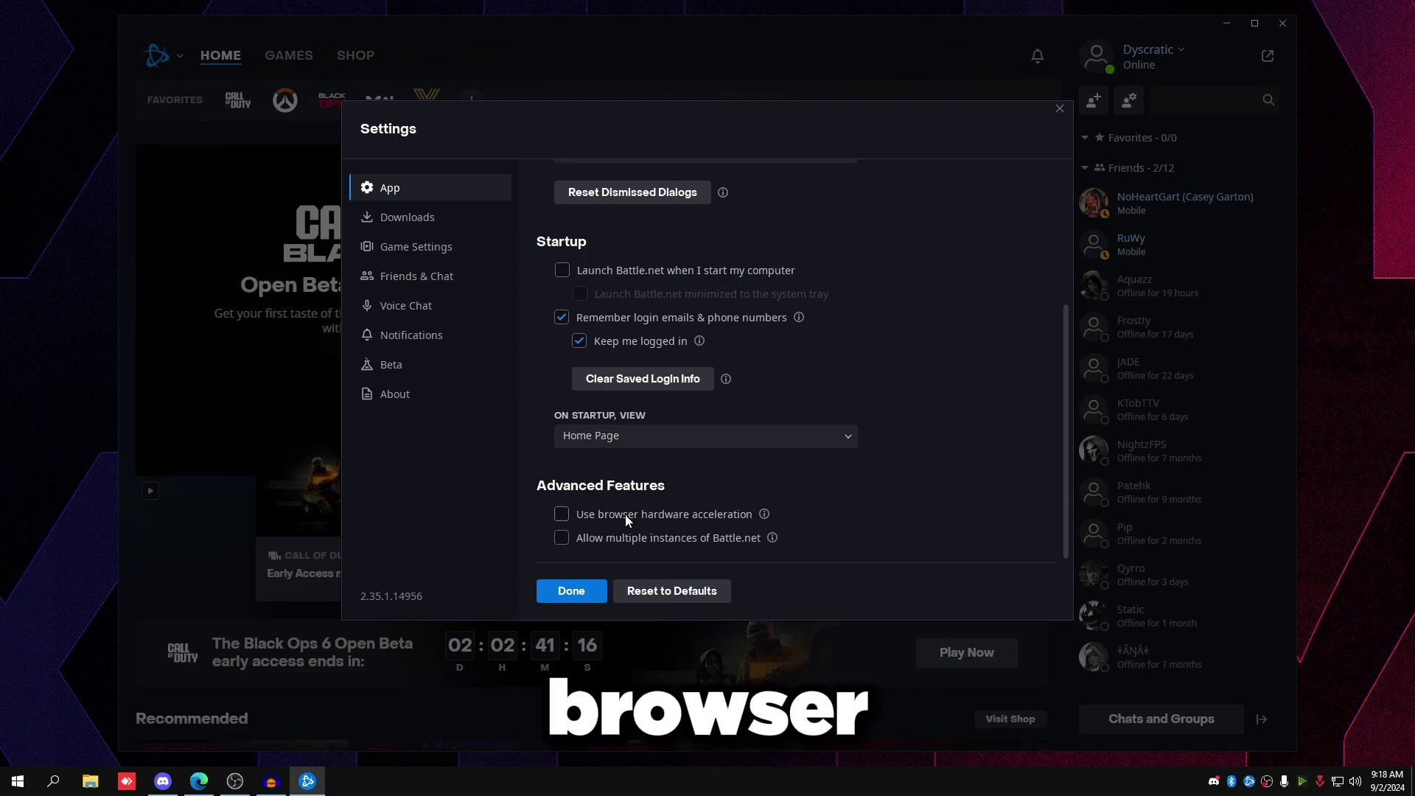
click(575, 590)
Step: On the Call of Duty page, check Modify Install, then click Play to launch
click(237, 102)
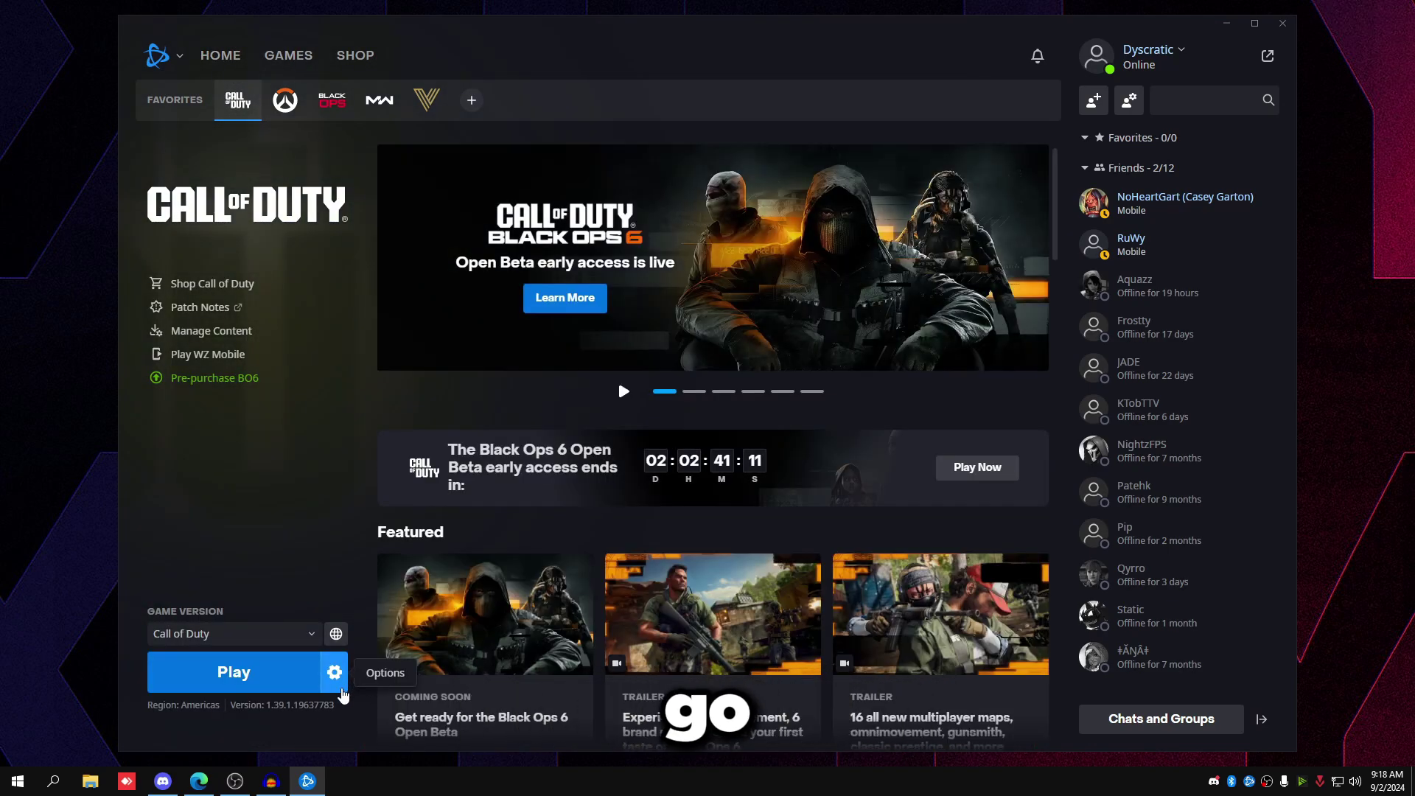
click(341, 689)
click(369, 599)
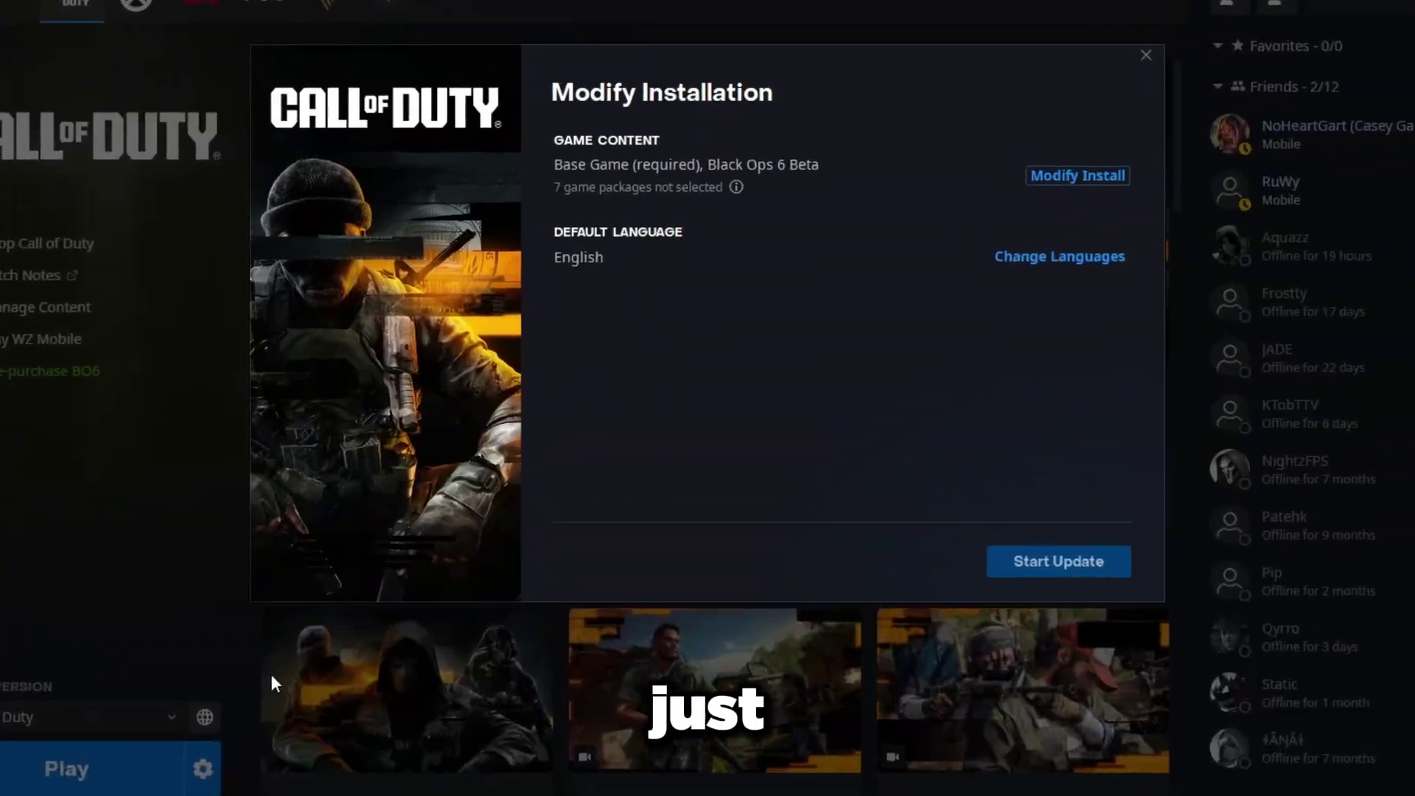
click(1075, 561)
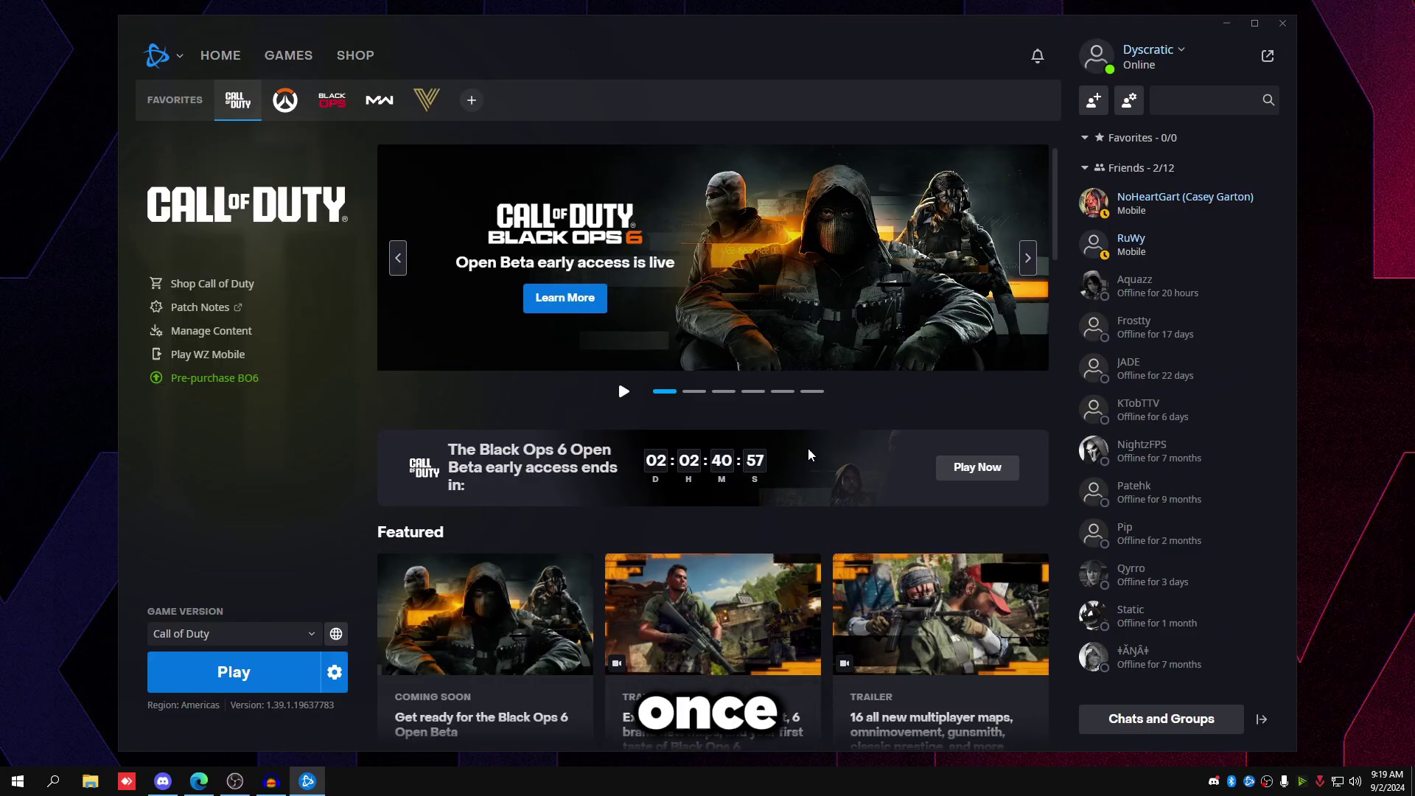
click(67, 768)
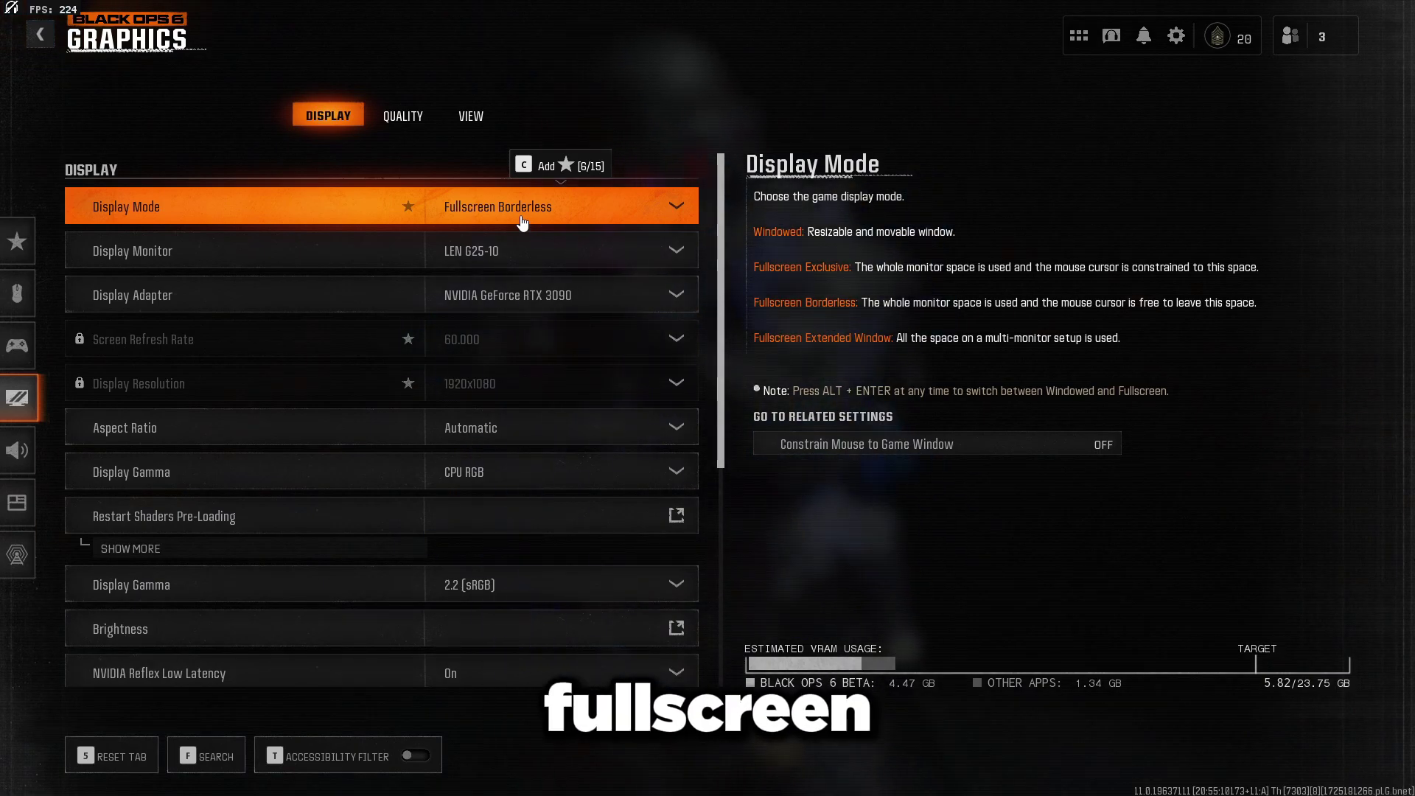
Step: Keep Display Mode at Fullscreen Borderless in the Display graphics settings
click(522, 221)
click(717, 279)
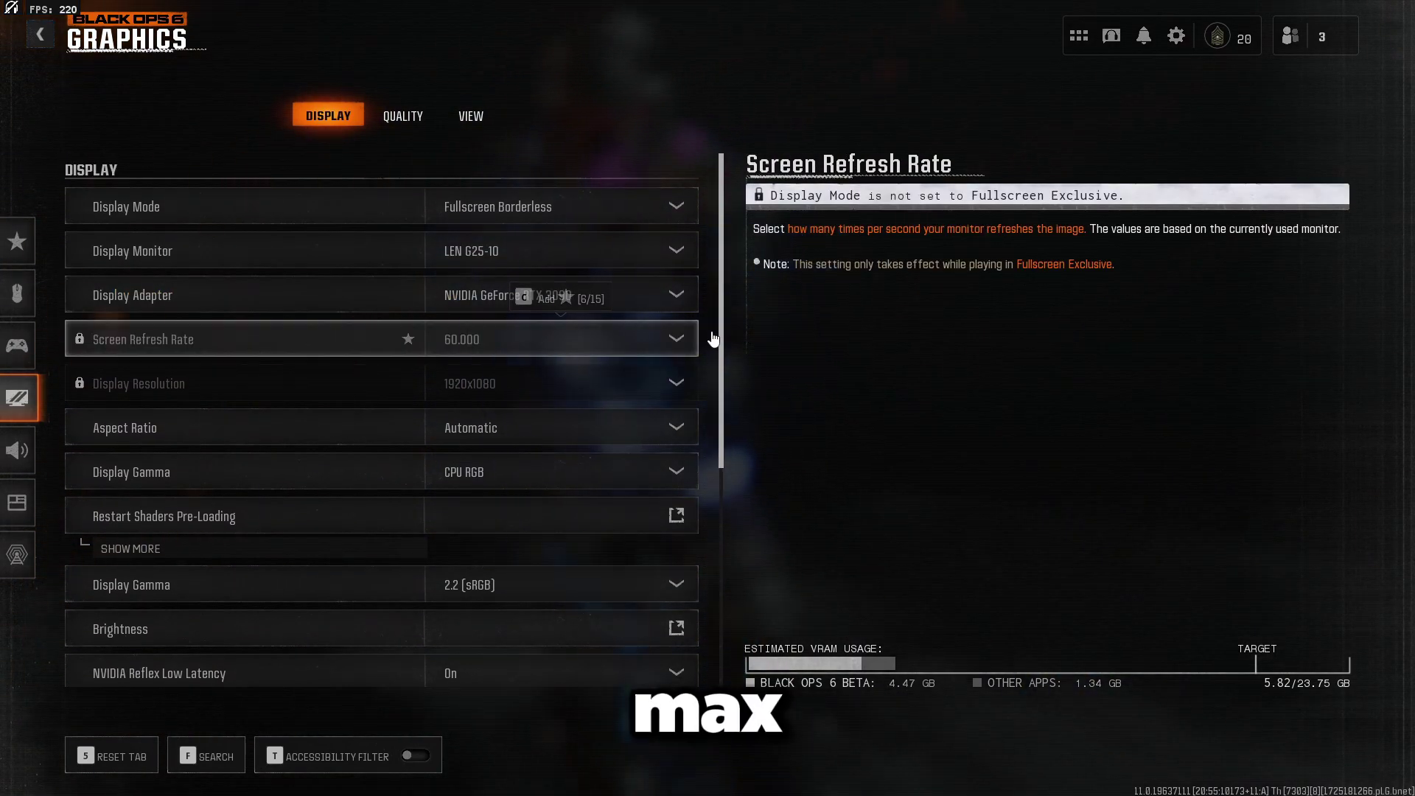
Step: Choose On + Boost for NVIDIA Reflex Low Latency on the Display tab
scroll(390, 354, down, 5)
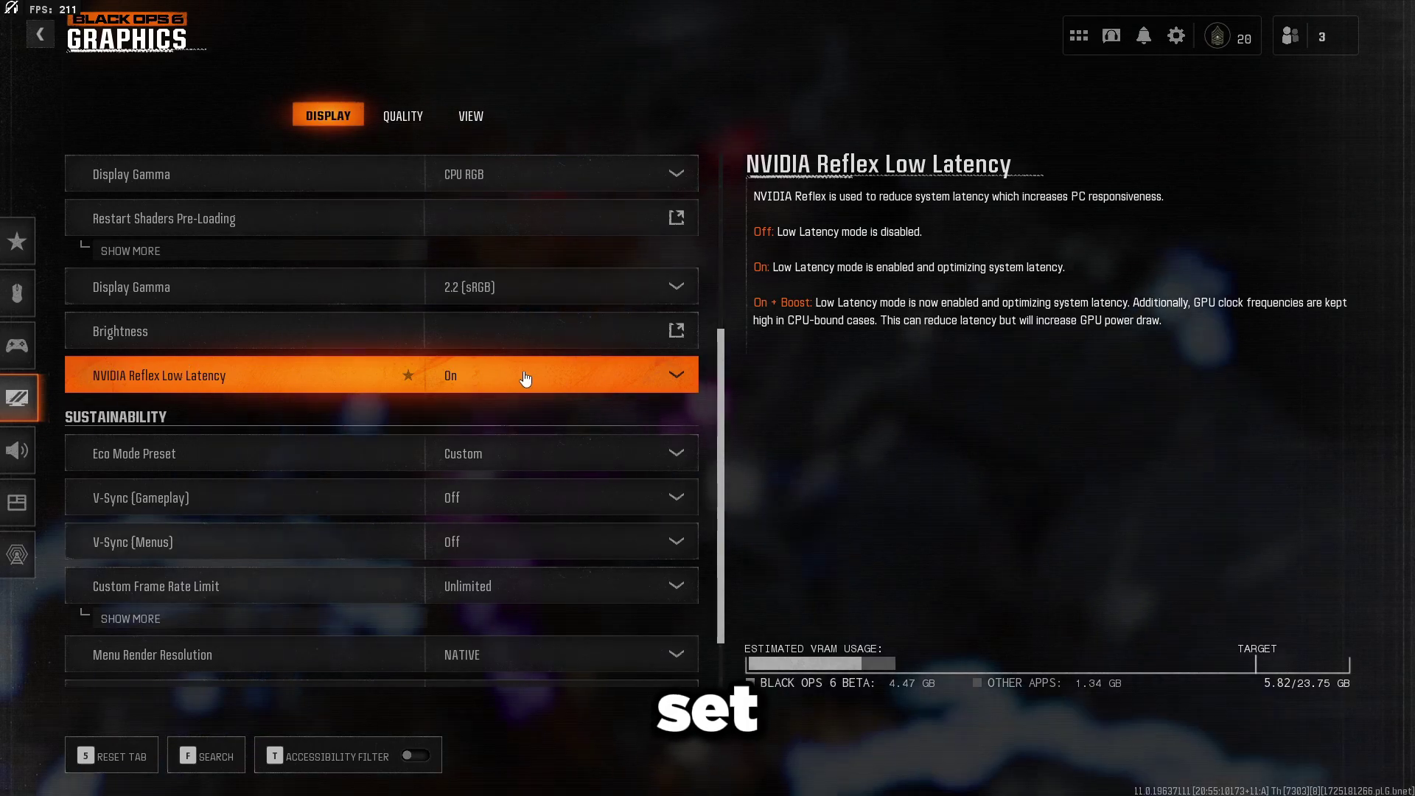
click(523, 372)
click(531, 495)
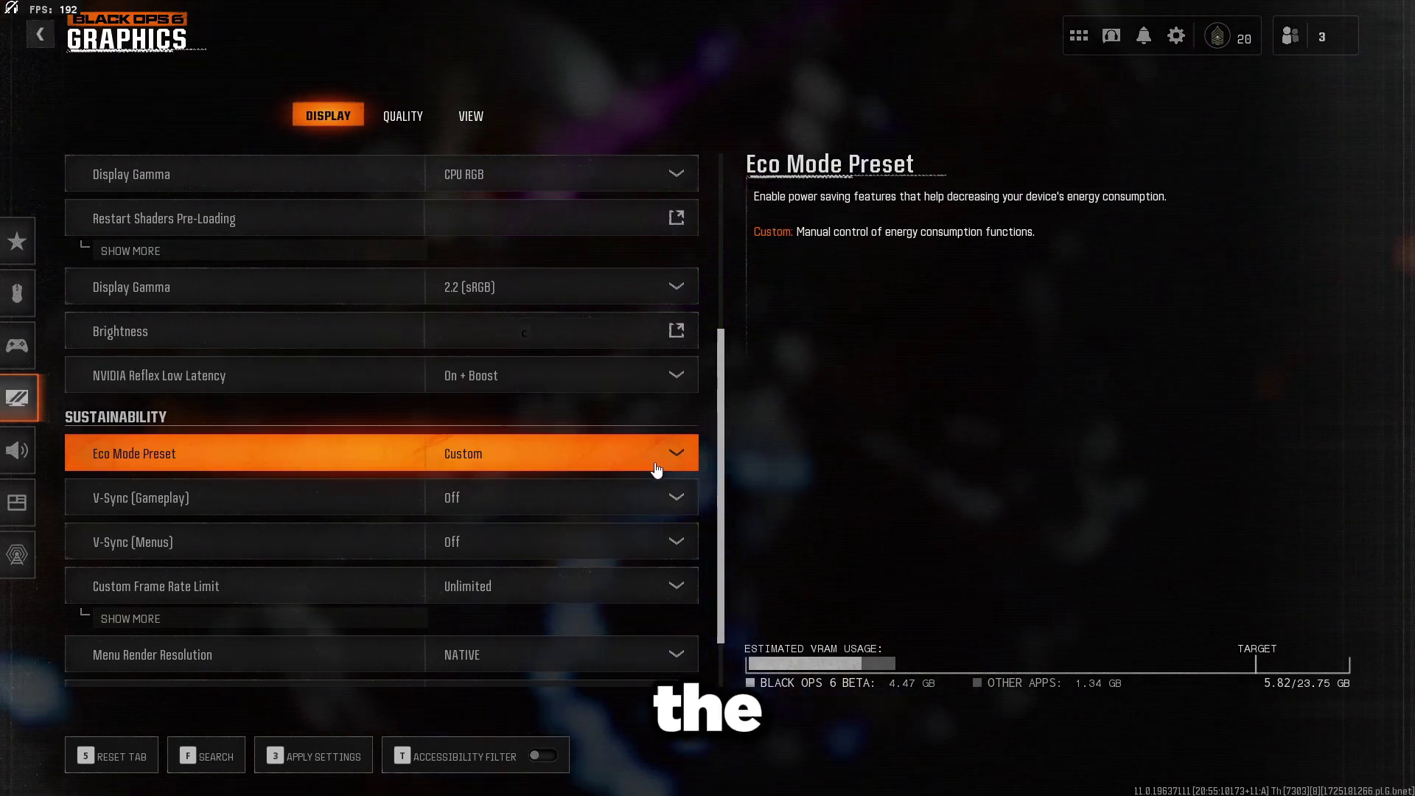
scroll(700, 501, down, 1)
scroll(728, 532, down, 3)
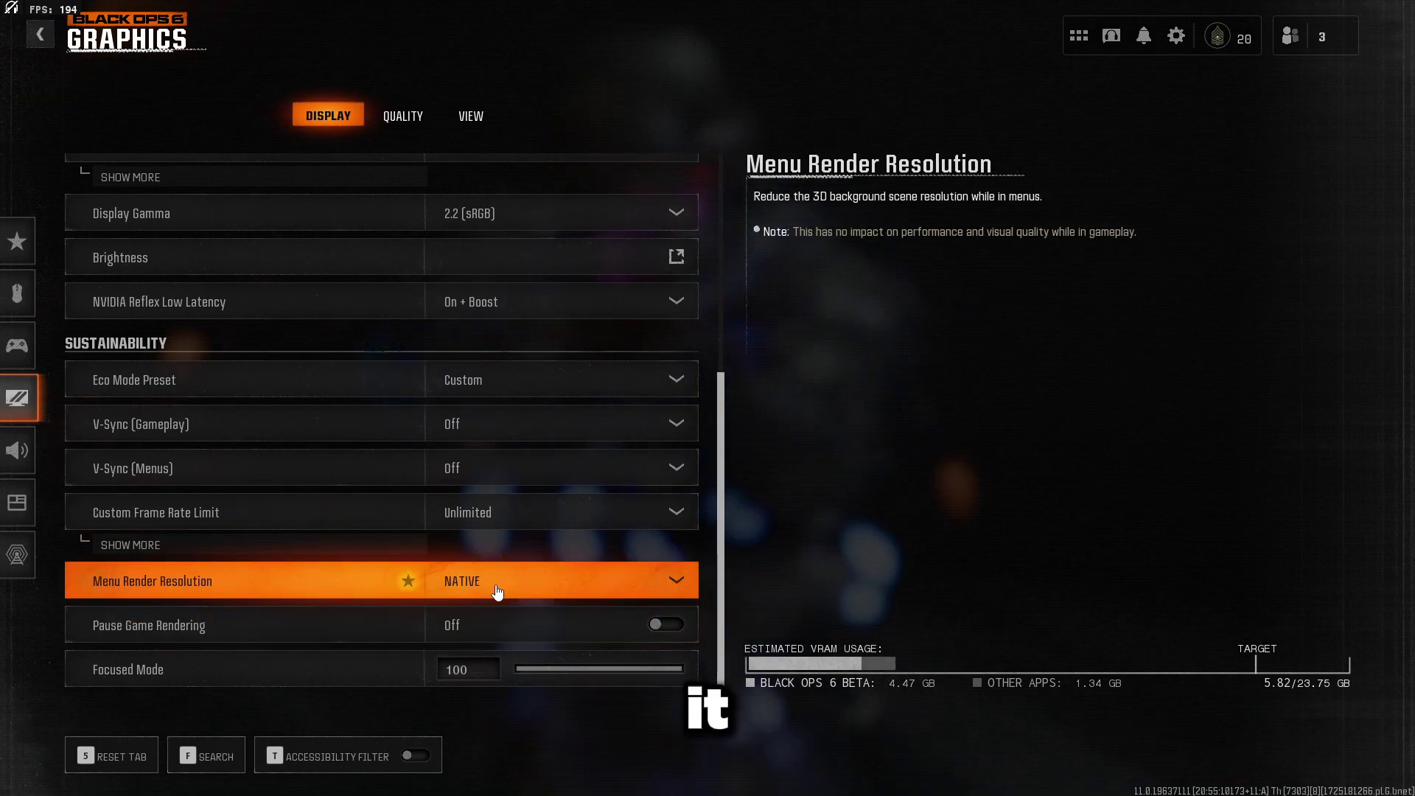
scroll(516, 626, up, 6)
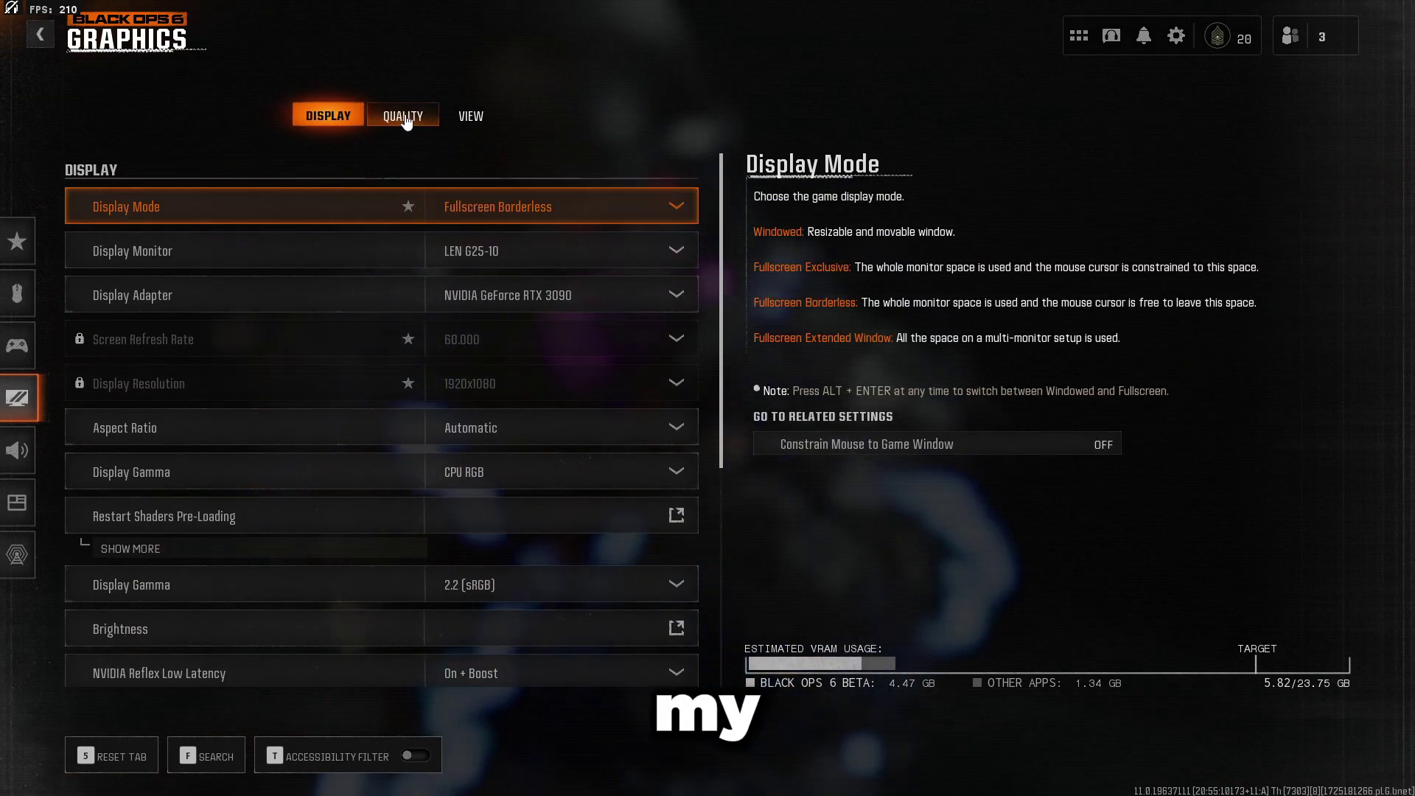
Step: On the Quality tab, pick FIDELITYFX CAS upscaling/sharpening with CAS Strength 100
click(403, 115)
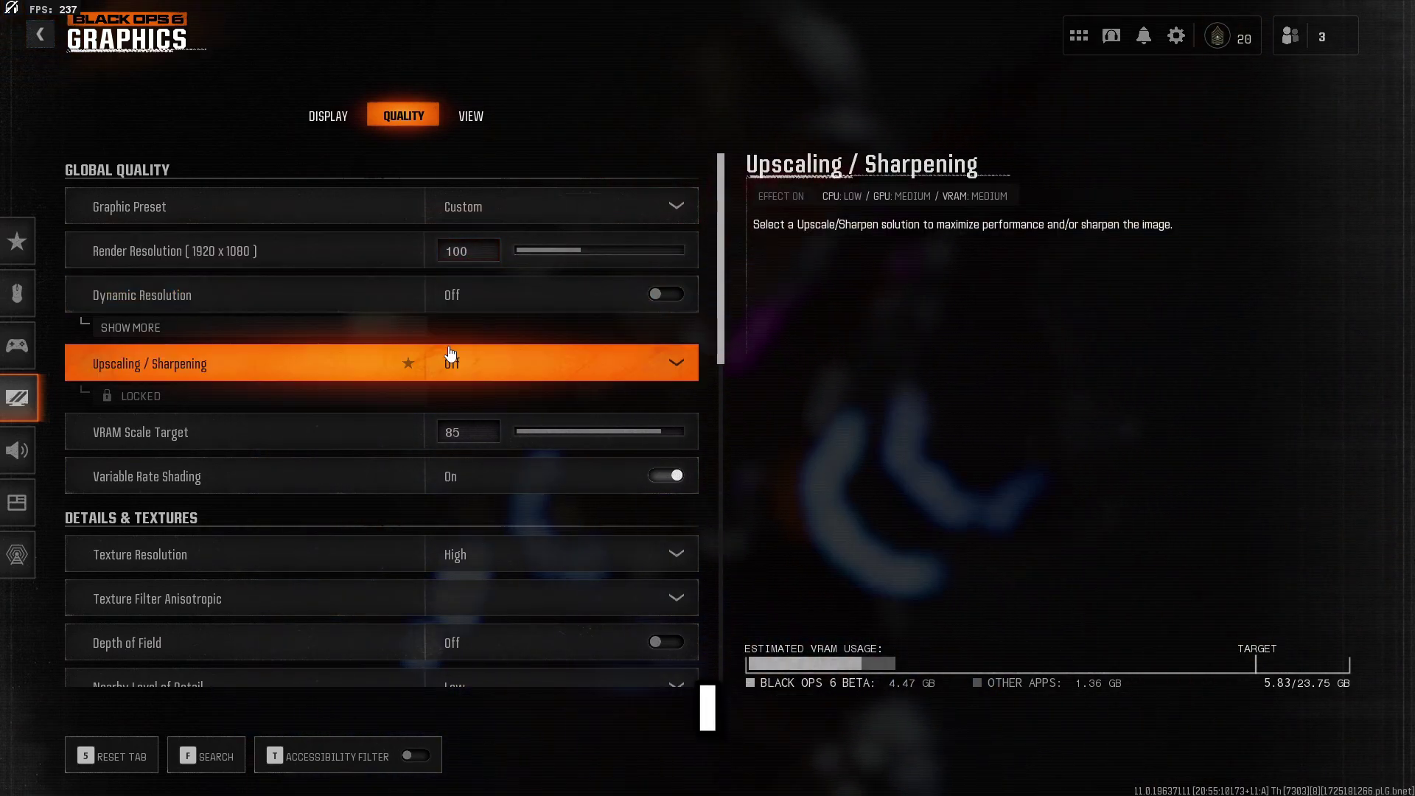
click(465, 364)
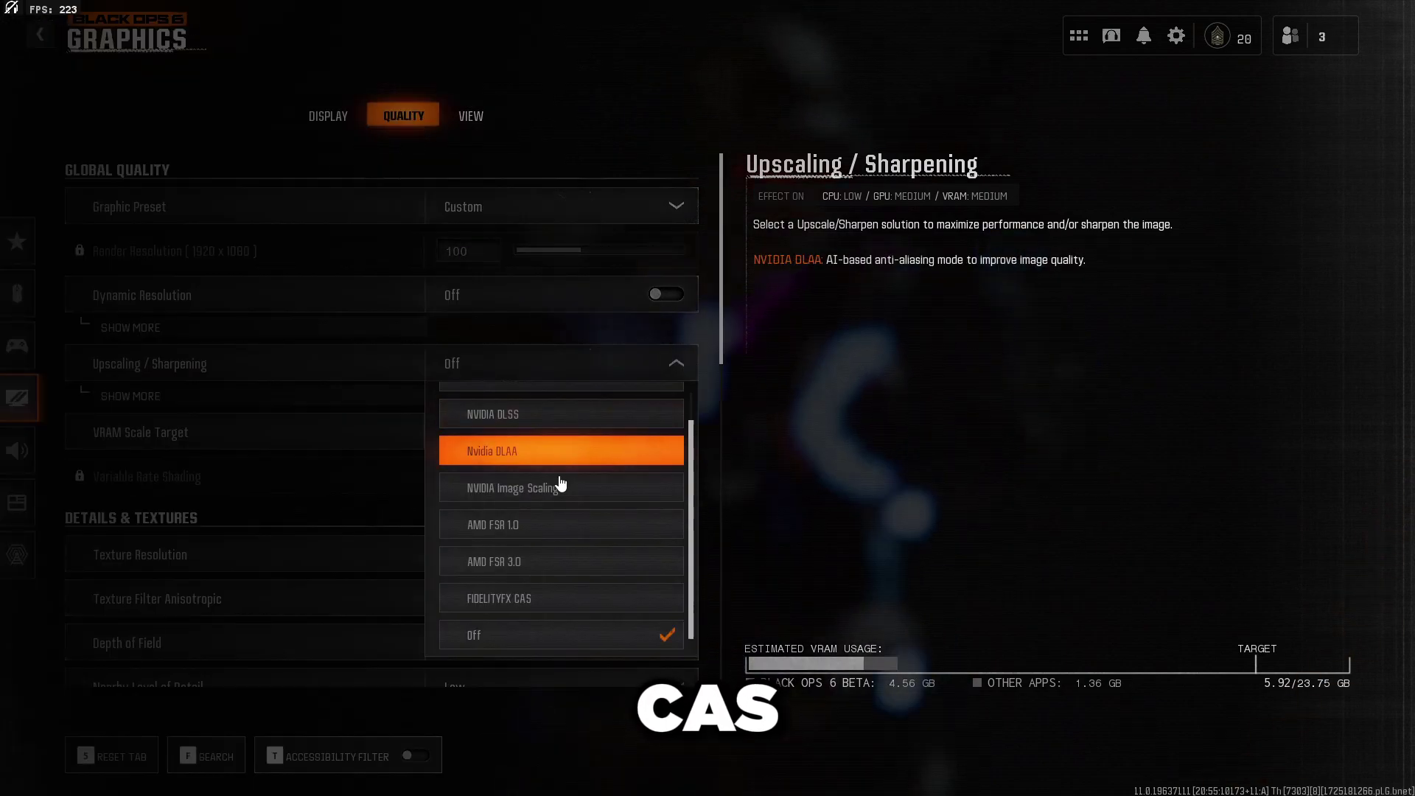
click(545, 449)
click(398, 398)
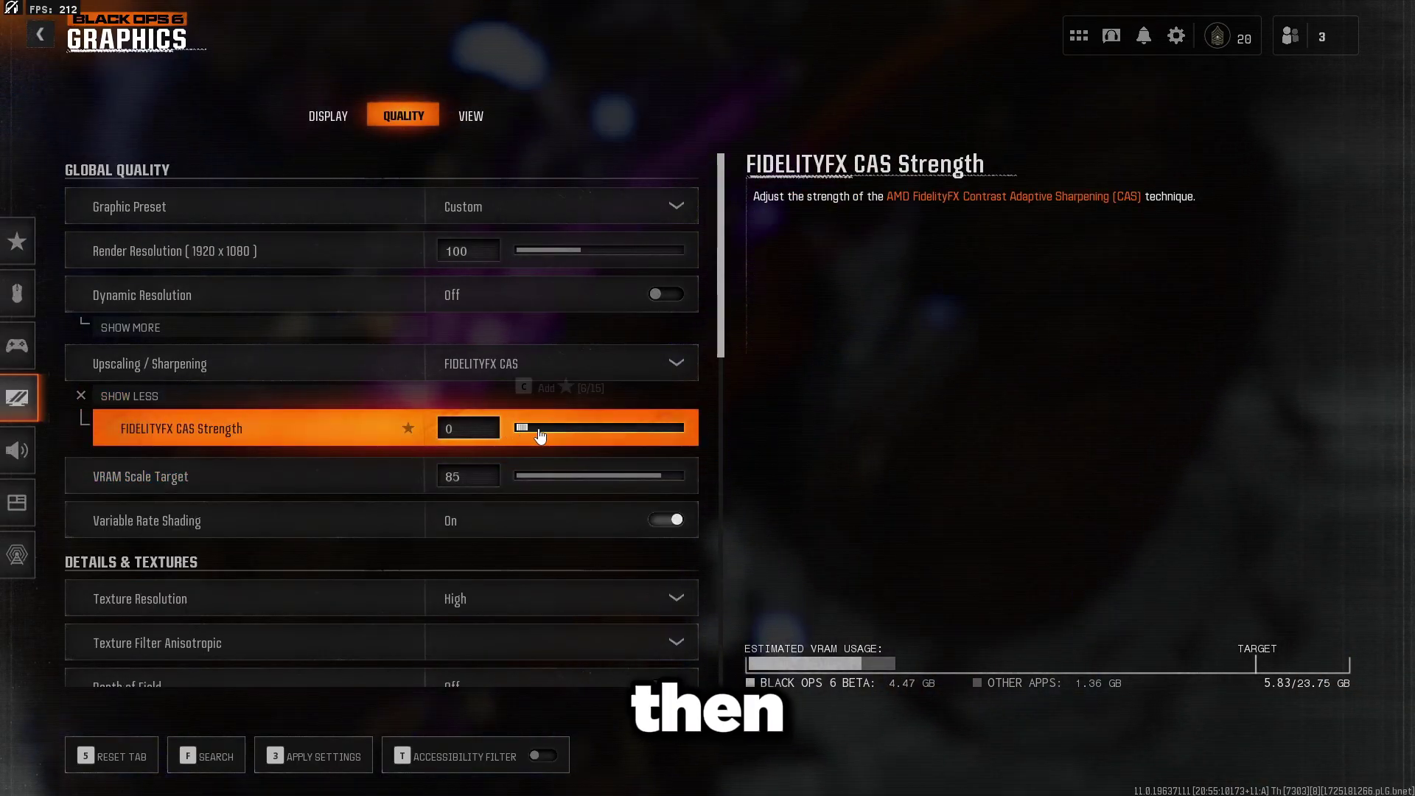
click(329, 757)
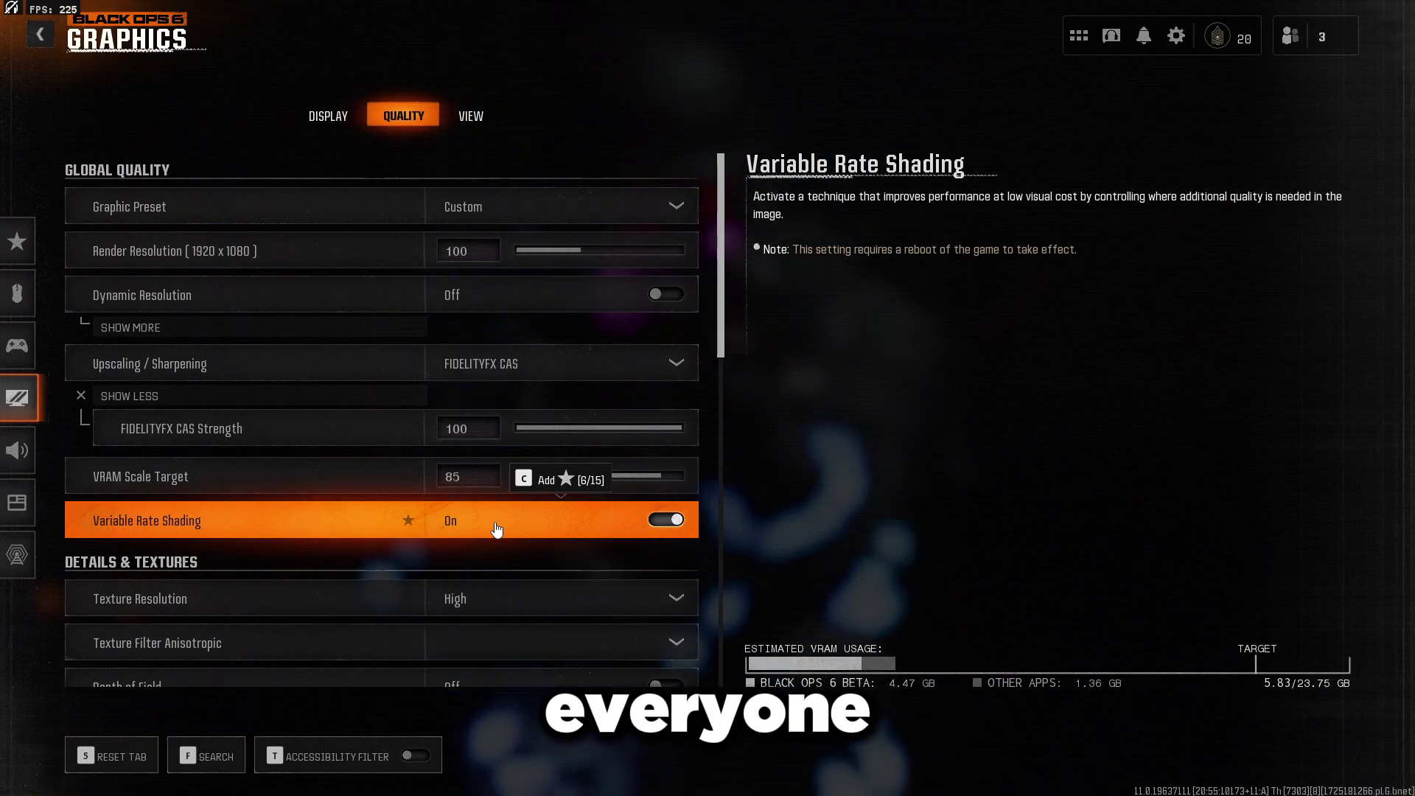
Step: Keep Texture Resolution at High on the Quality tab
scroll(442, 520, down, 3)
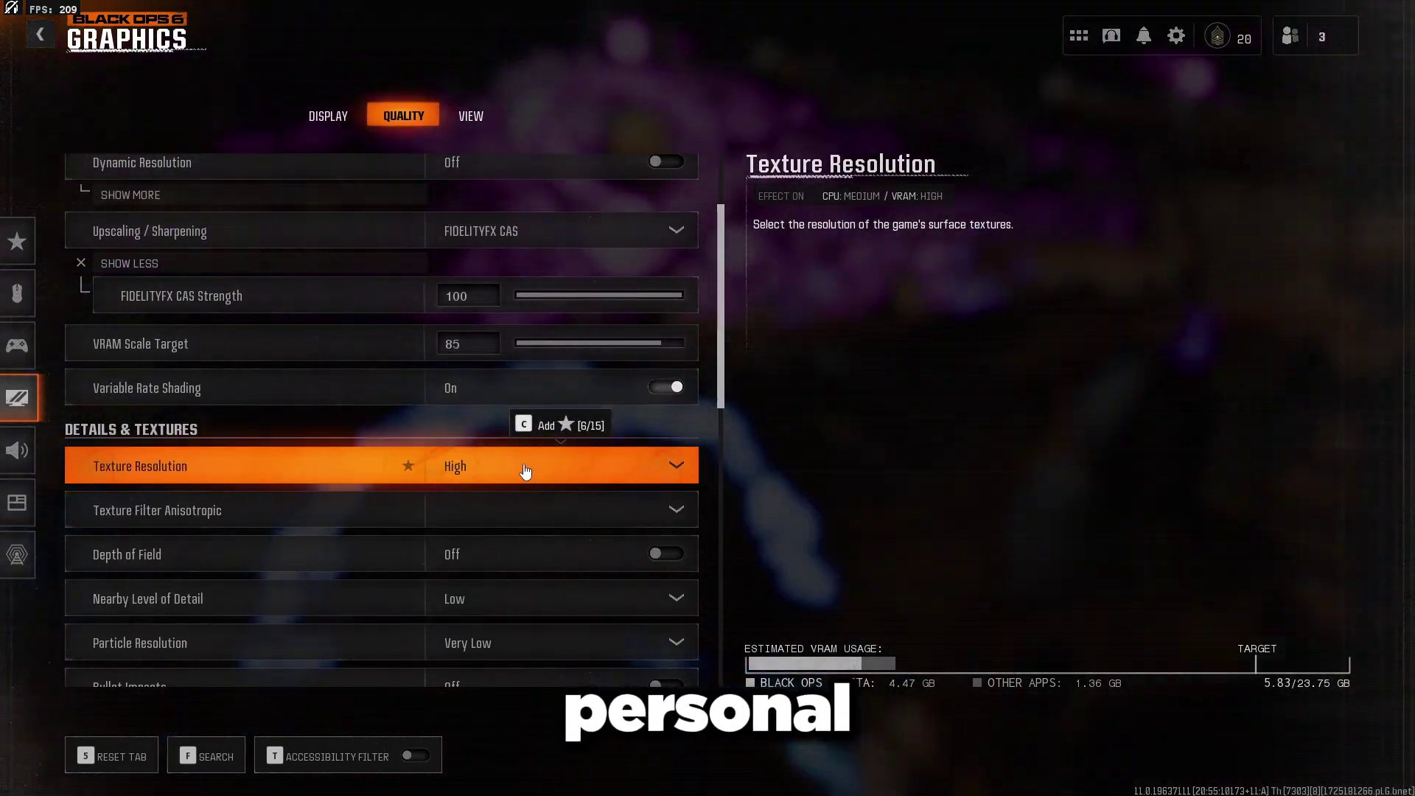
click(524, 471)
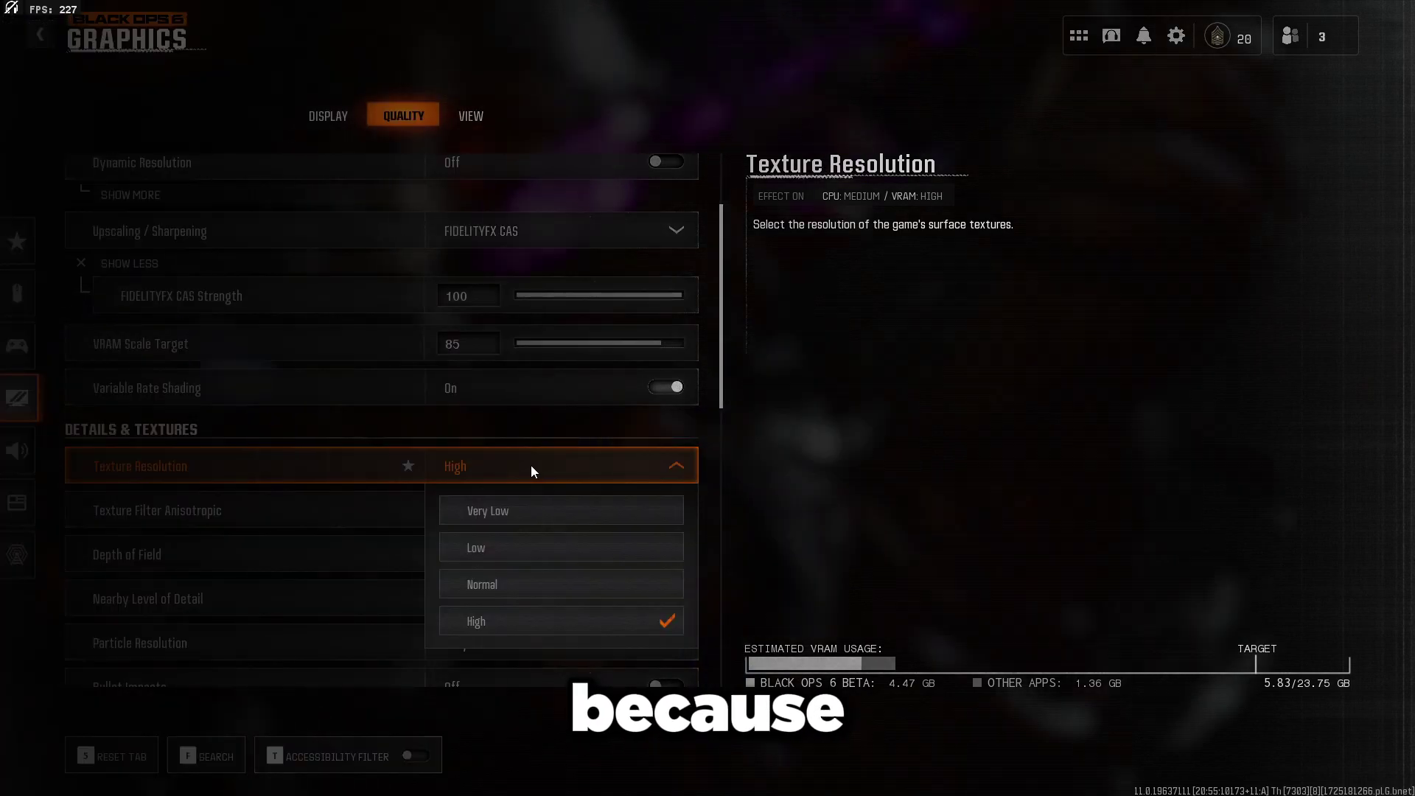
click(530, 469)
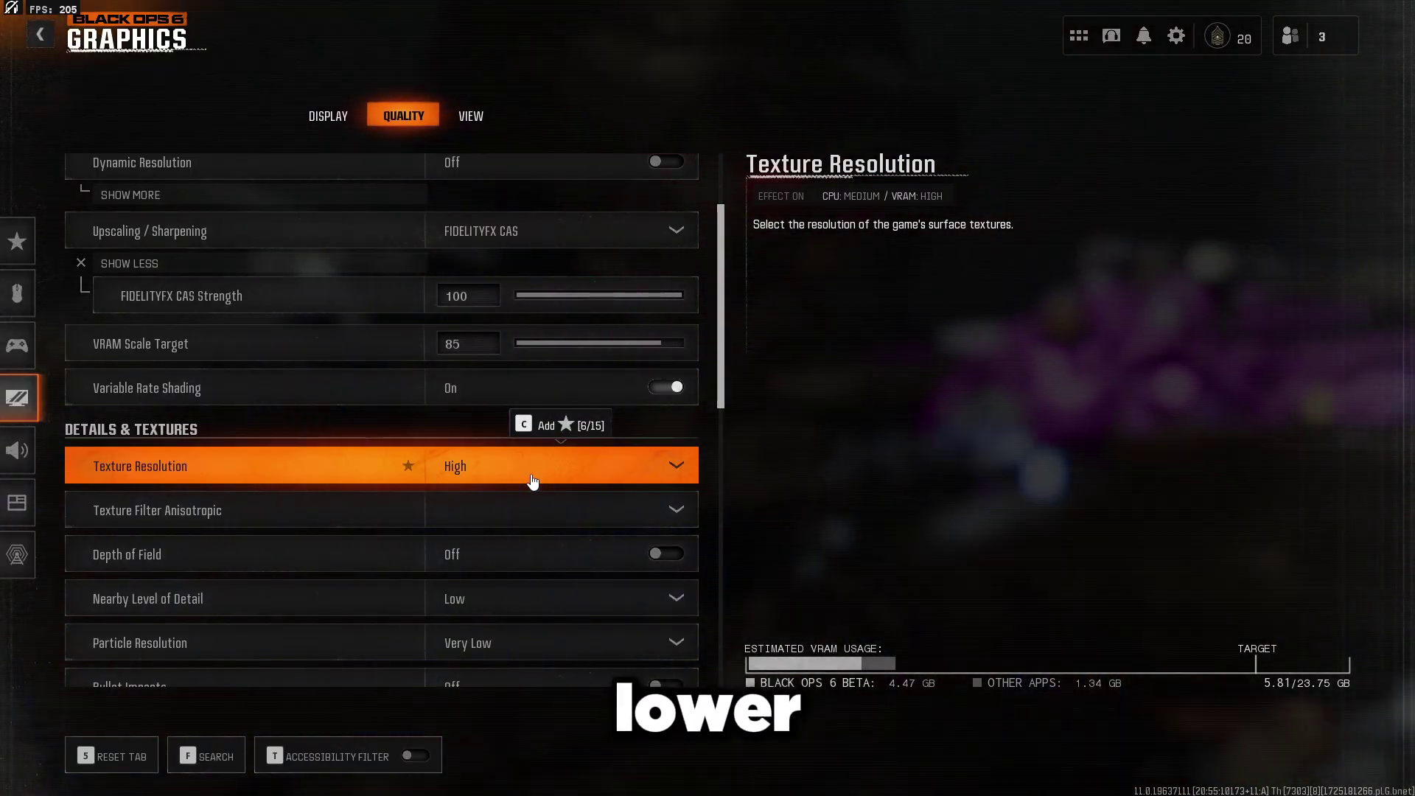
Step: Scroll through the remaining Quality settings, then open the View tab
scroll(533, 480, down, 2)
scroll(518, 390, down, 1)
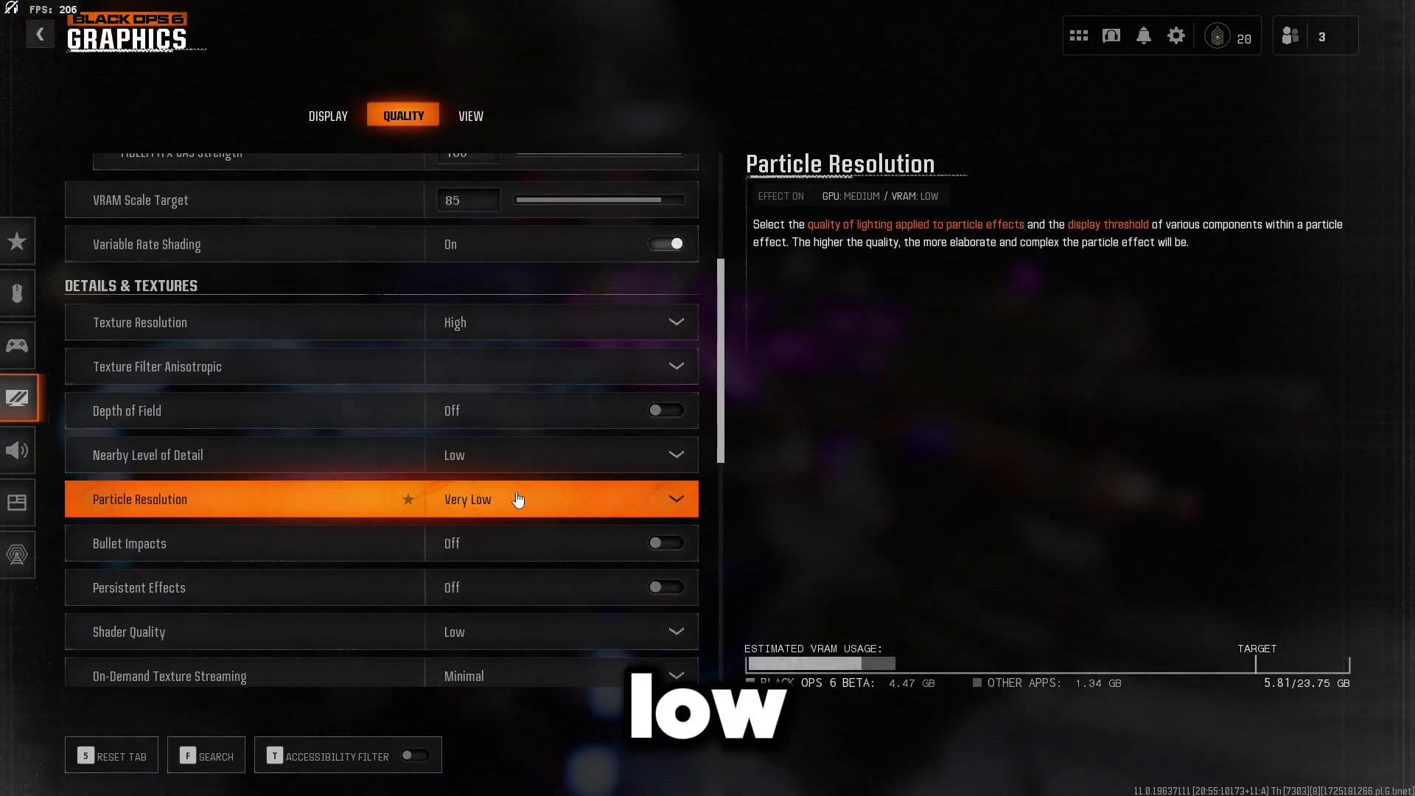
scroll(519, 494, down, 1)
scroll(523, 596, down, 3)
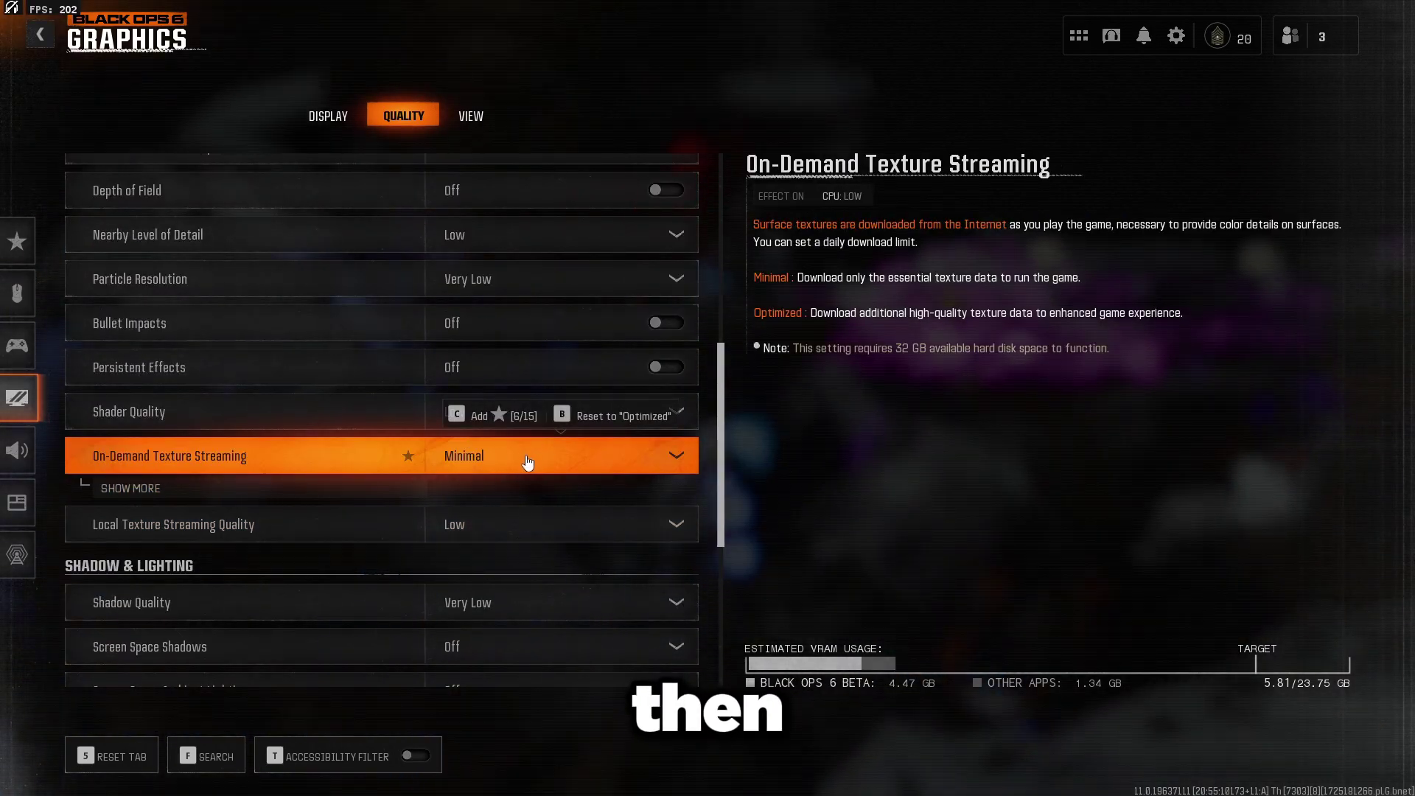
scroll(528, 459, down, 1)
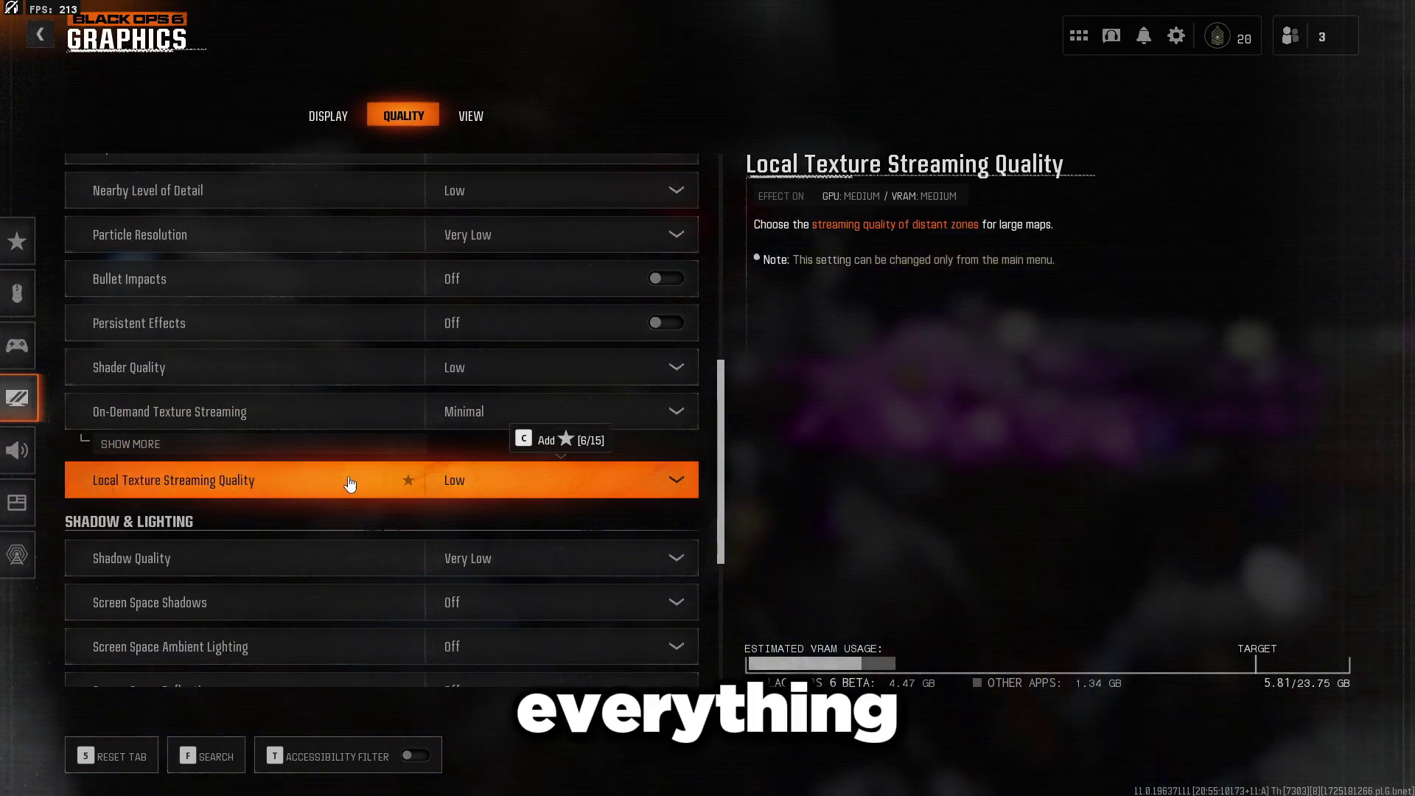
scroll(501, 479, down, 2)
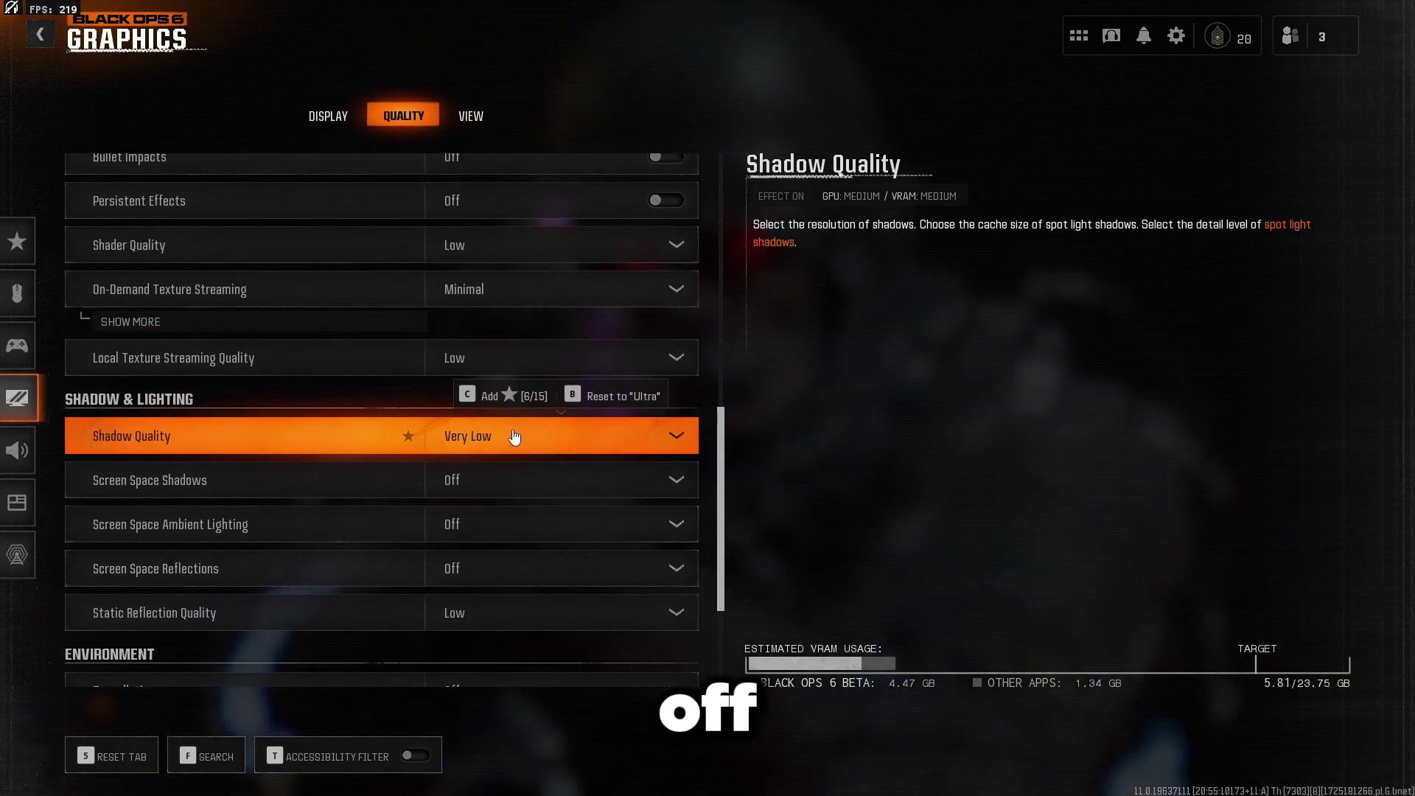
scroll(497, 531, down, 4)
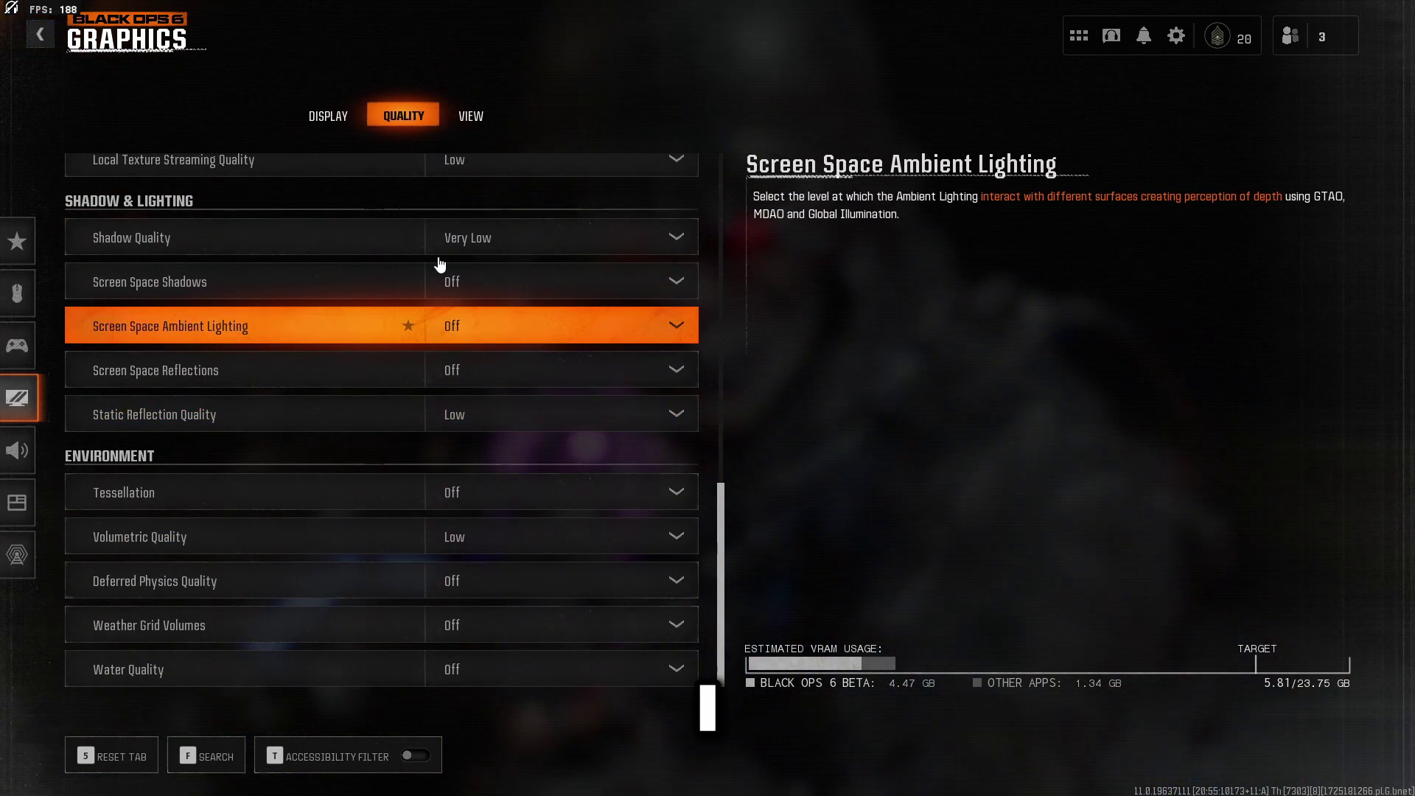
click(468, 117)
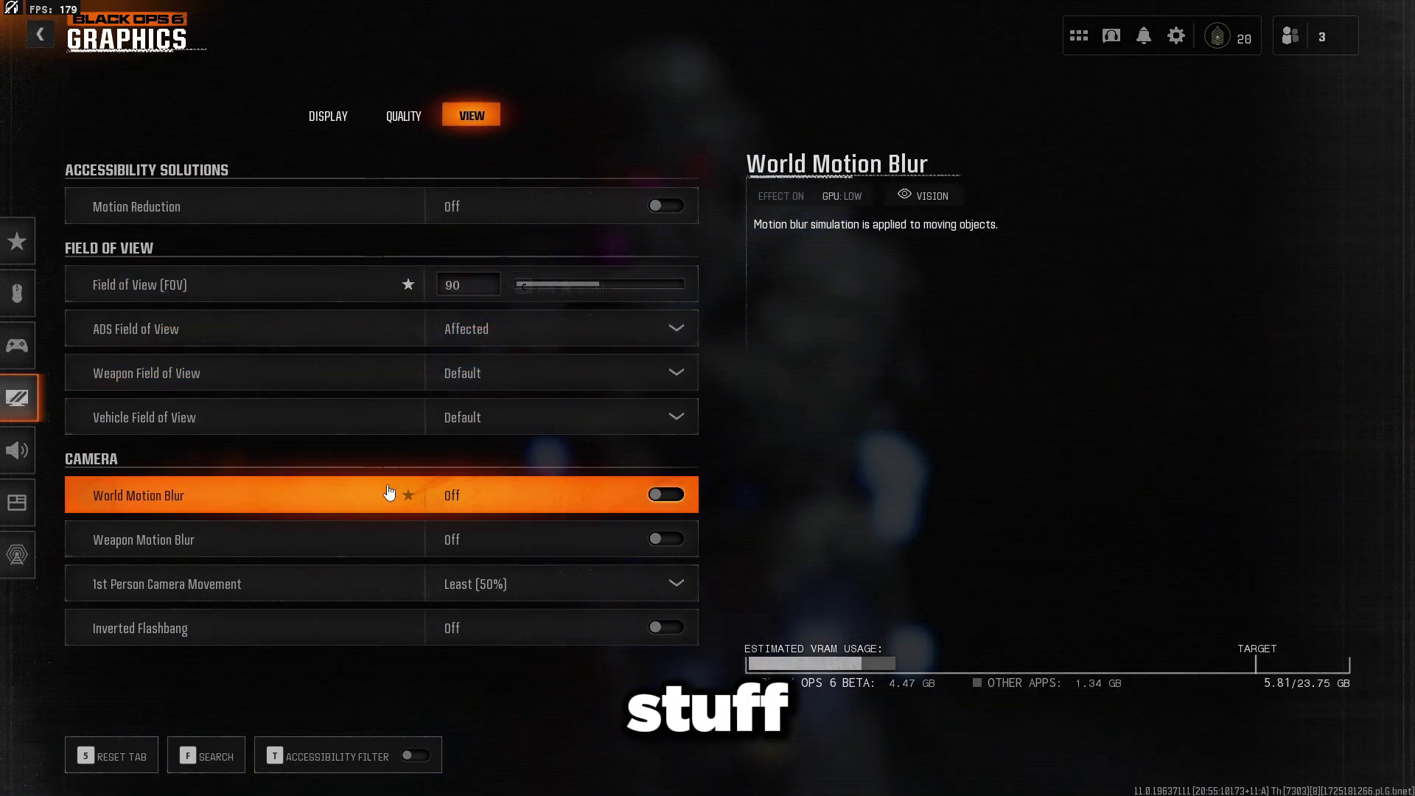
Step: Turn Dismemberment & Gore Effects Off under Account & Network, then return to Settings
click(18, 501)
click(18, 554)
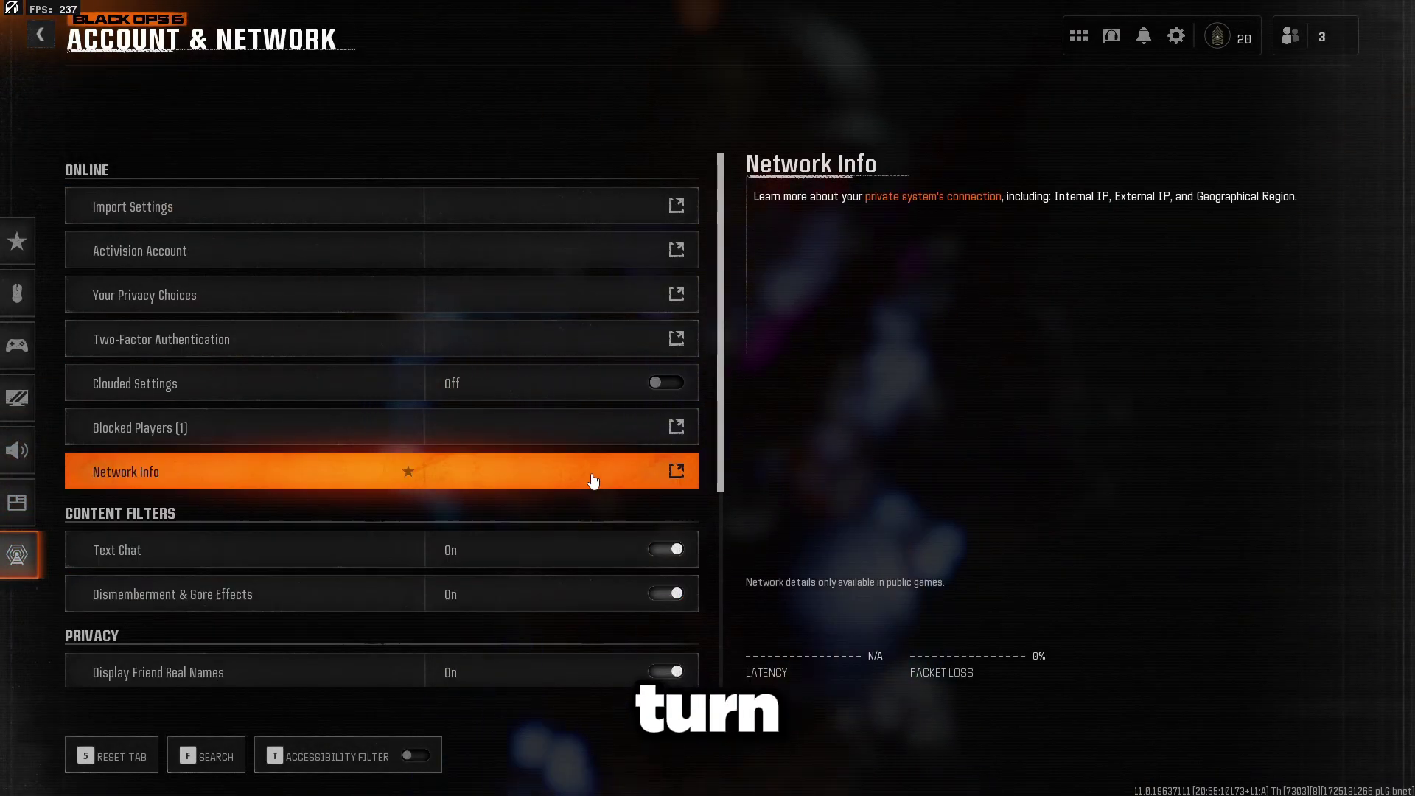
mouse_move(47, 554)
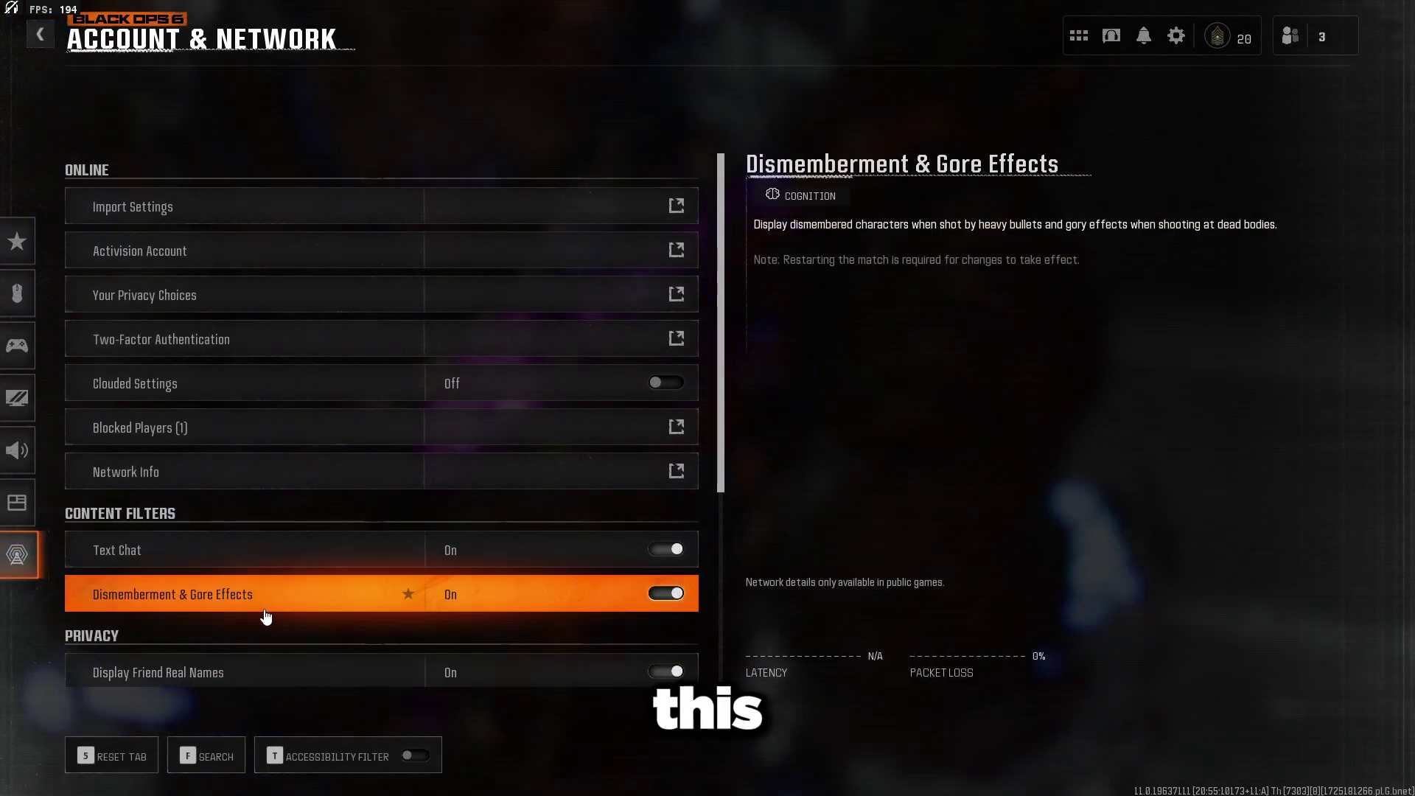
click(516, 597)
mouse_move(338, 594)
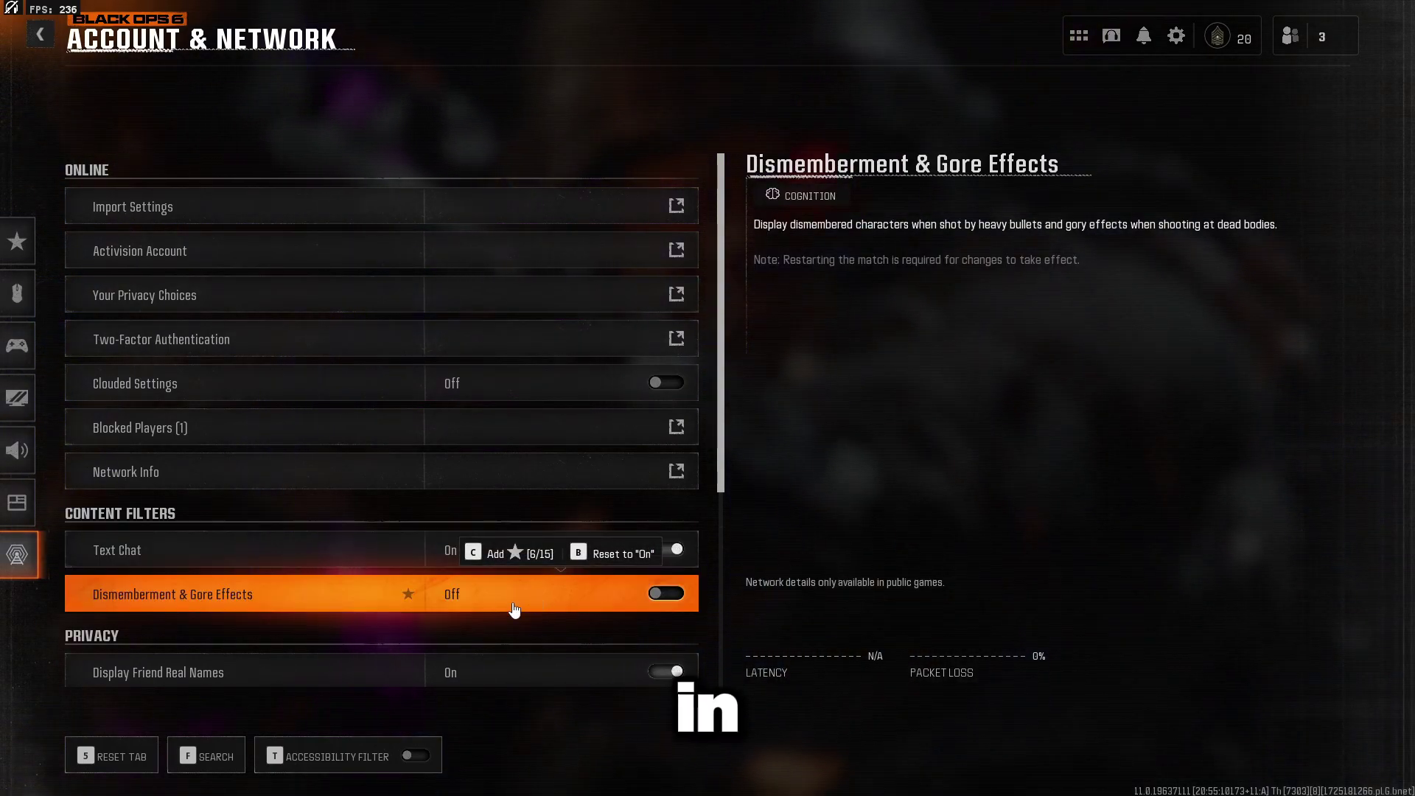
key(Escape)
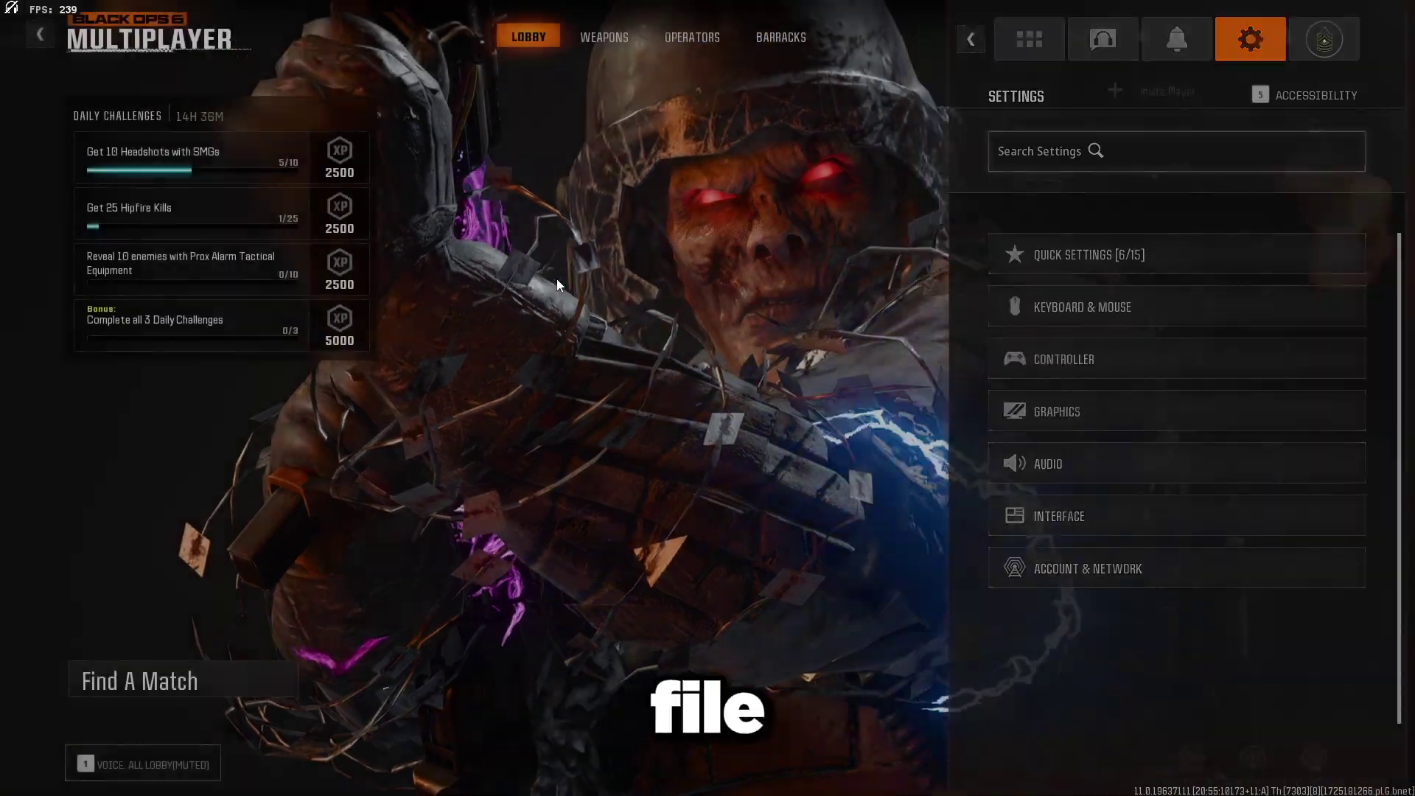
Step: Close the Settings panel to return to the Multiplayer lobby
key(Escape)
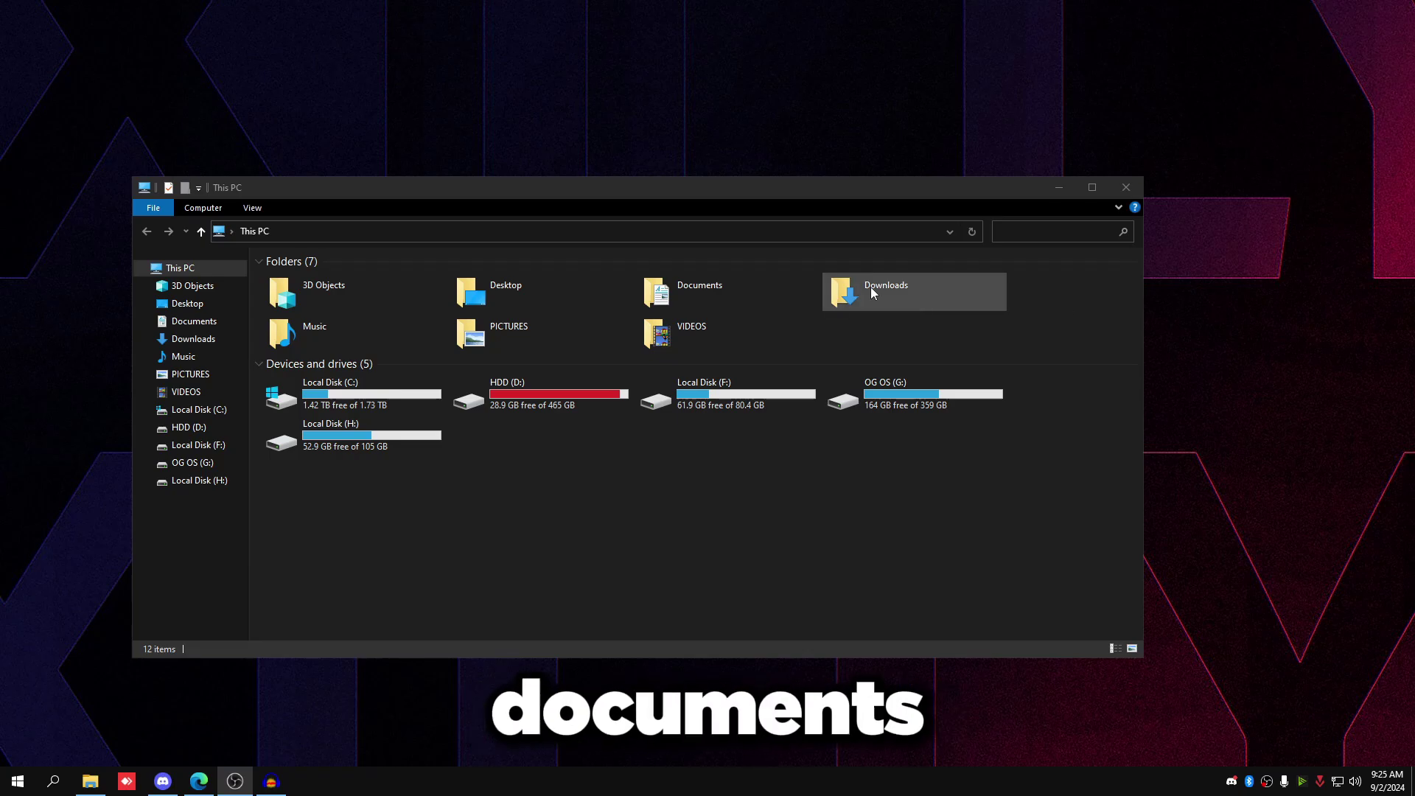
Step: Open the Downloads folder from This PC
double_click(697, 310)
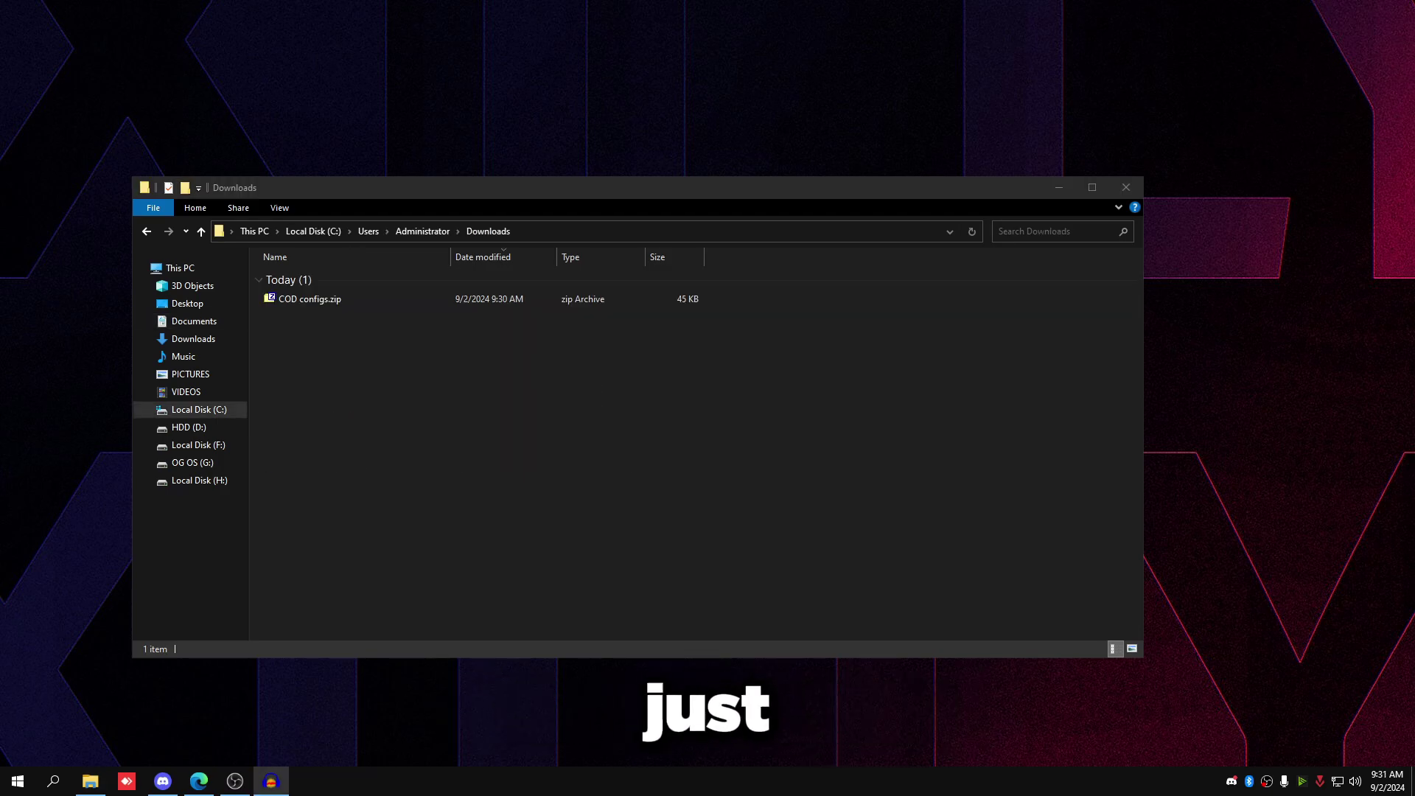
Step: Extract COD configs.zip into the Downloads folder with Extract Here
click(319, 300)
right_click(319, 300)
click(472, 366)
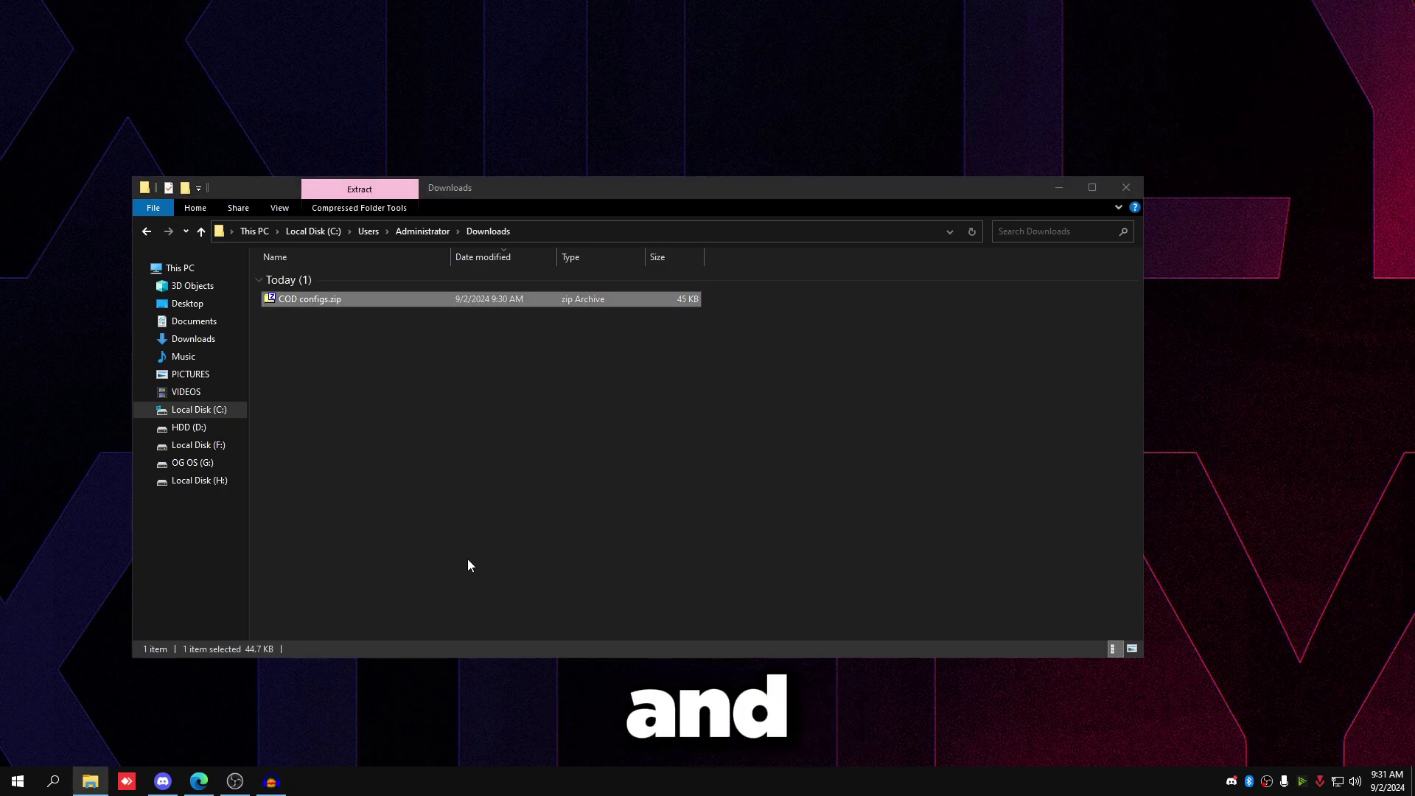
click(406, 441)
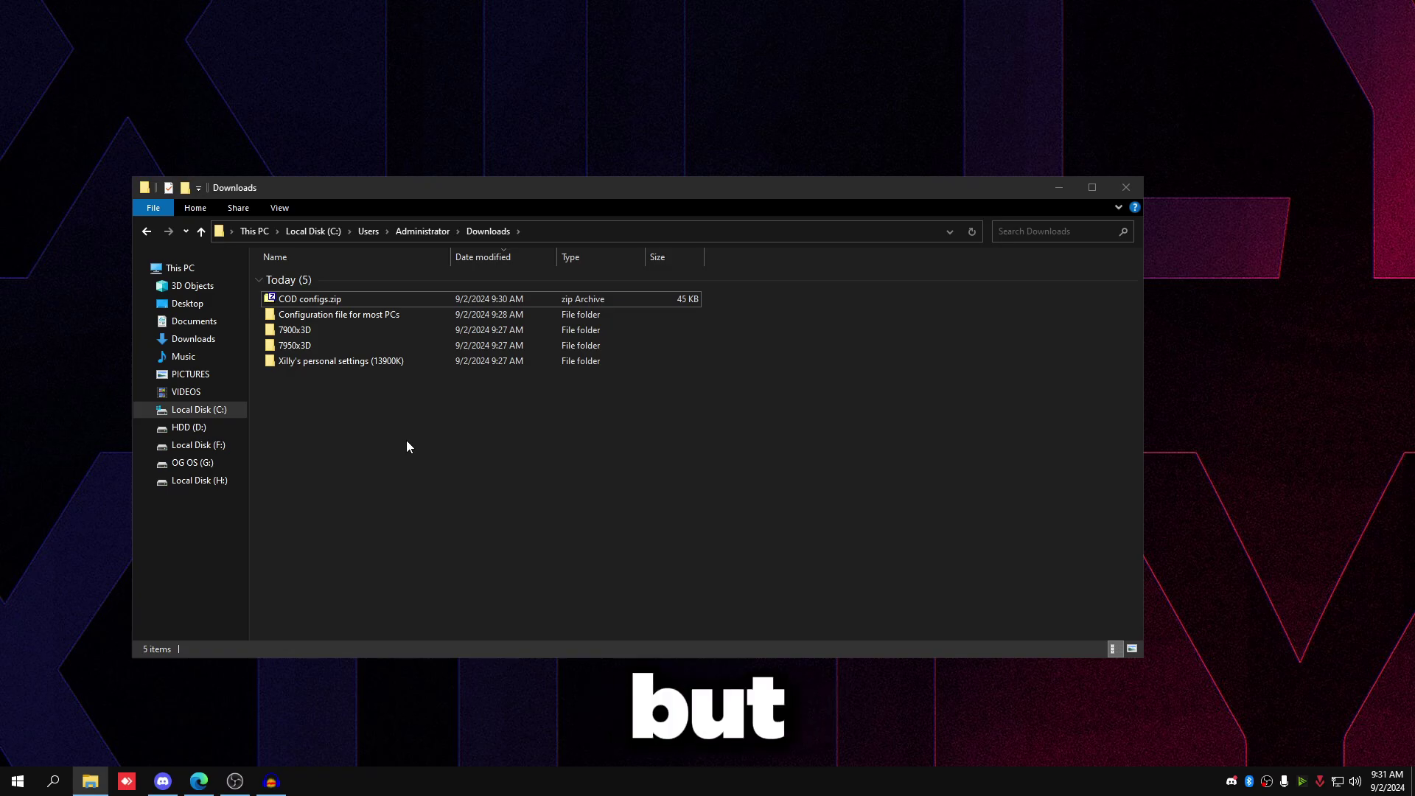
Step: Open s.1.0.cod24.txt from the Configuration file for most PCs folder in Notepad
click(449, 359)
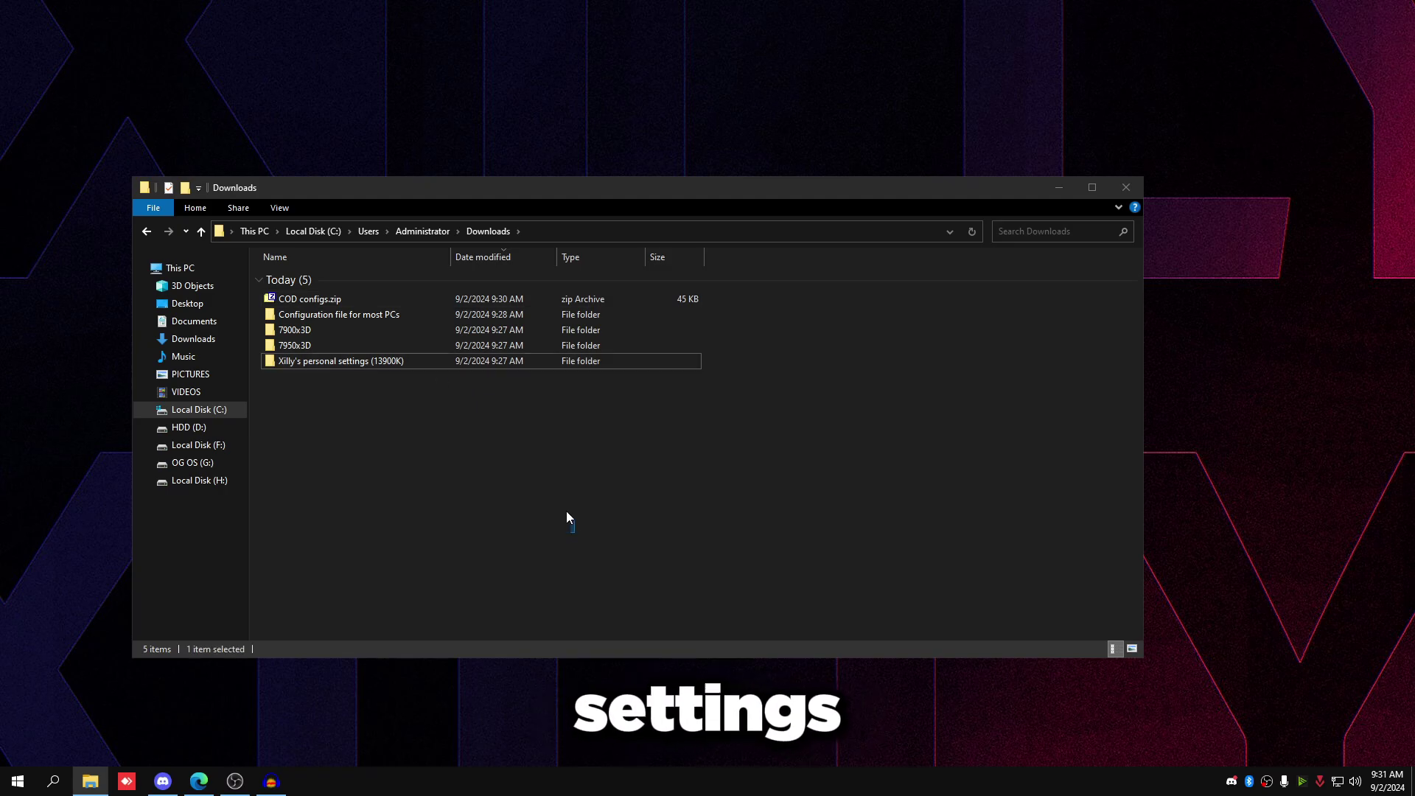
key(Return)
click(488, 231)
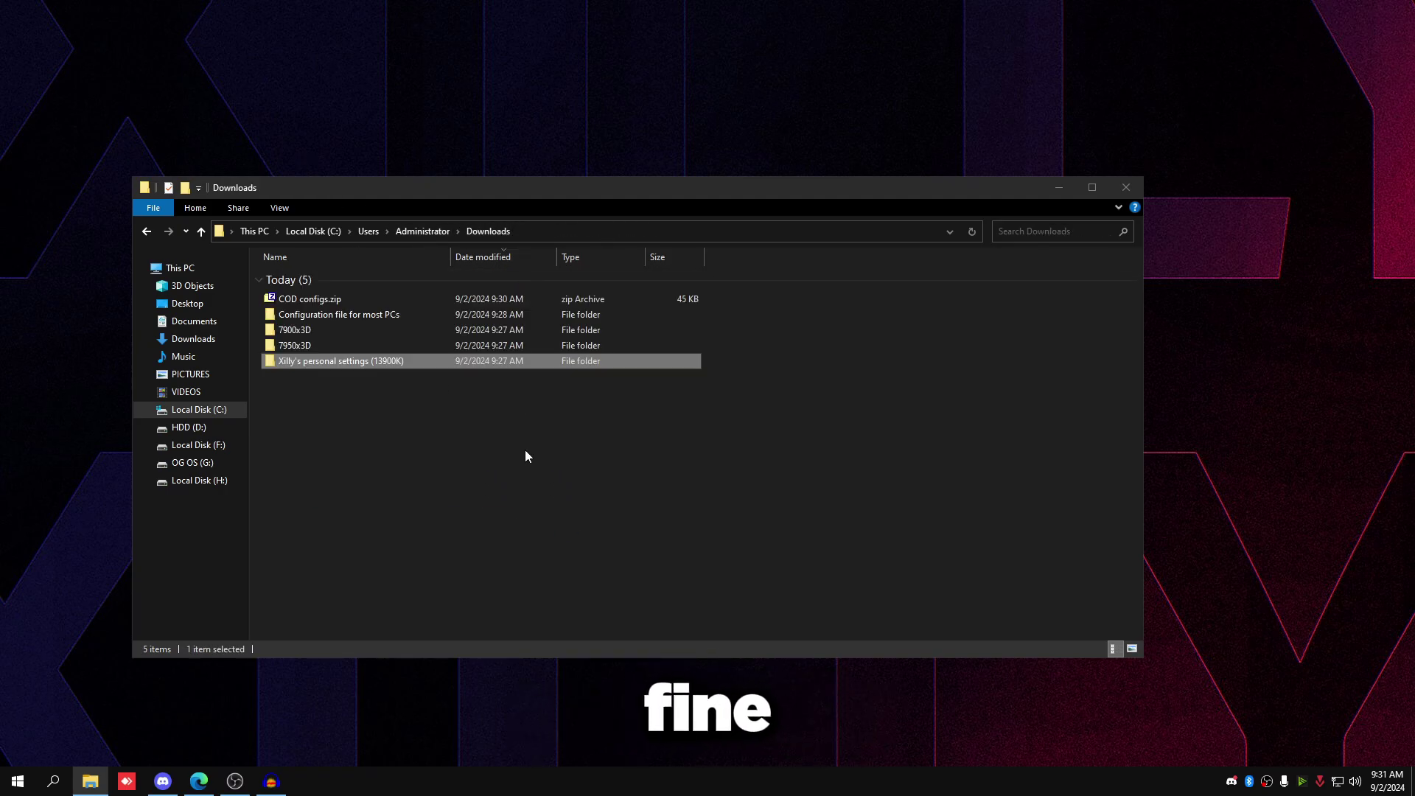
double_click(360, 315)
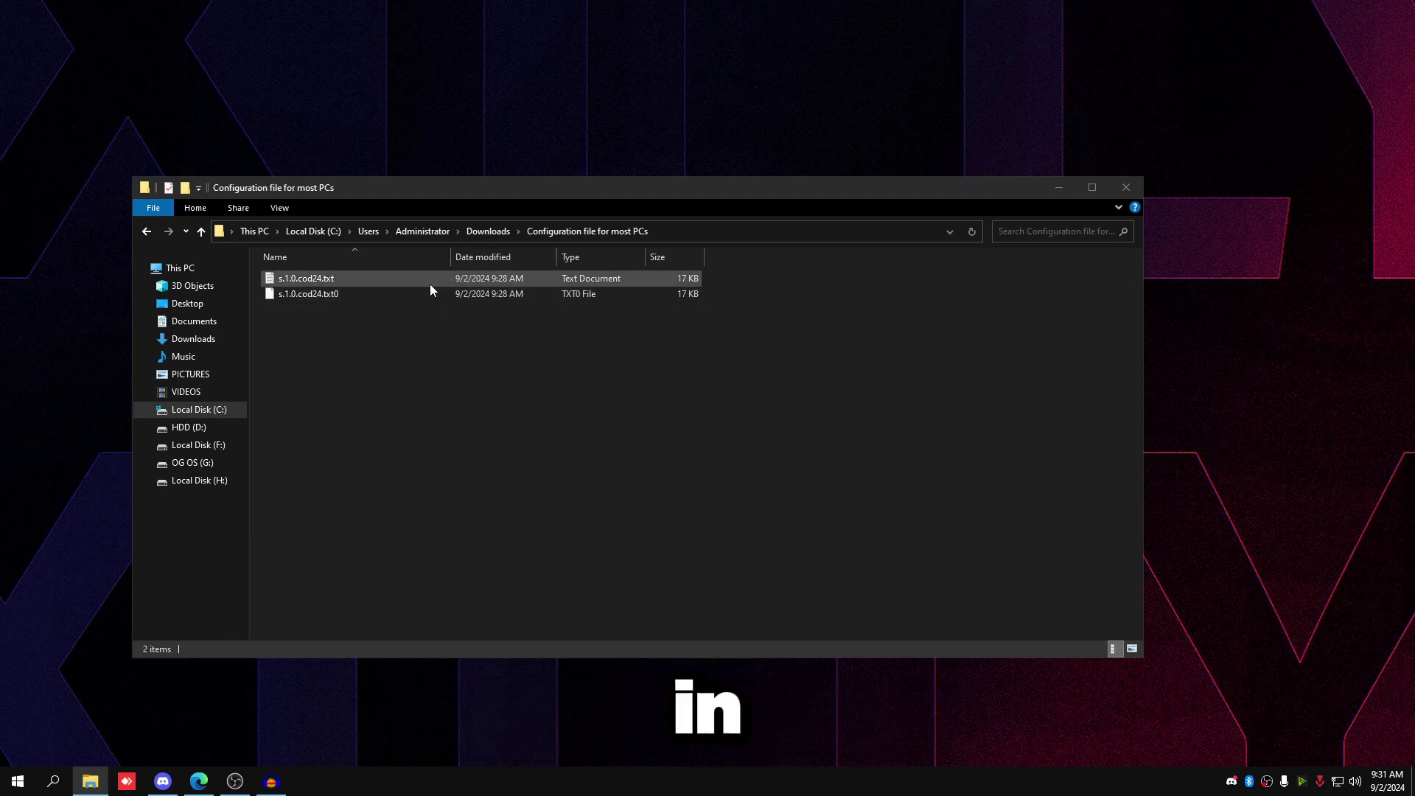
click(488, 231)
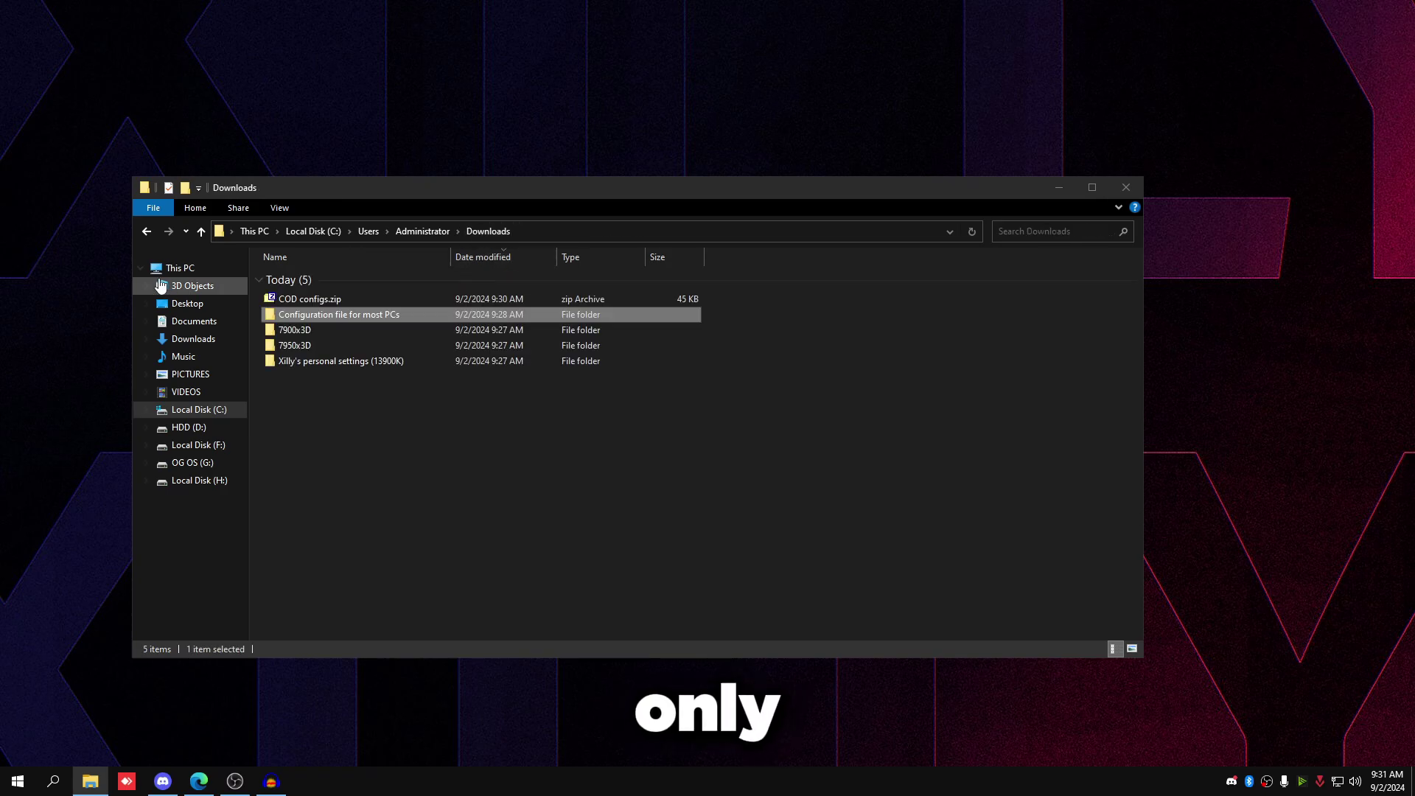
double_click(334, 313)
double_click(312, 281)
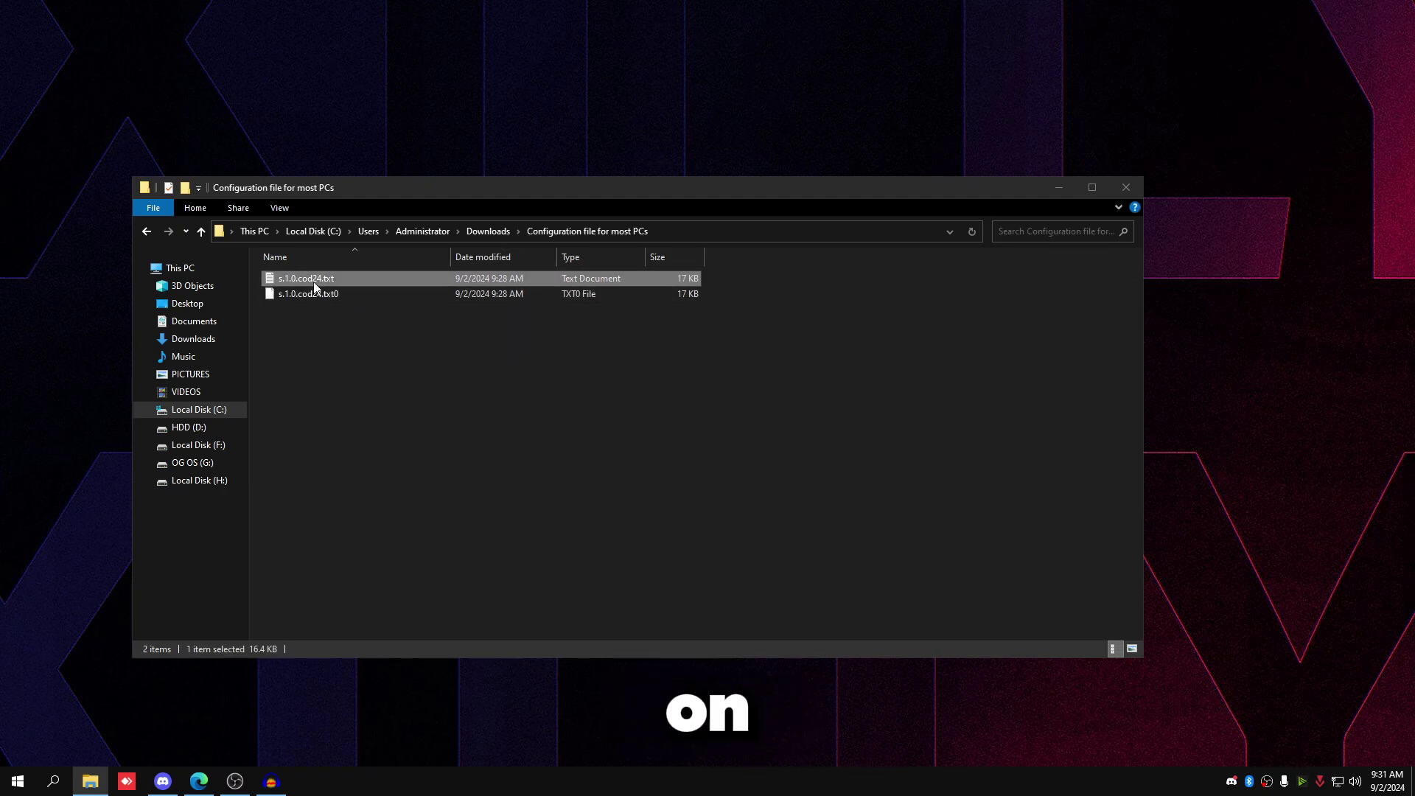
Step: Reposition the Notepad window and check the CPU core count in Task Manager
drag(1011, 278, 1010, 737)
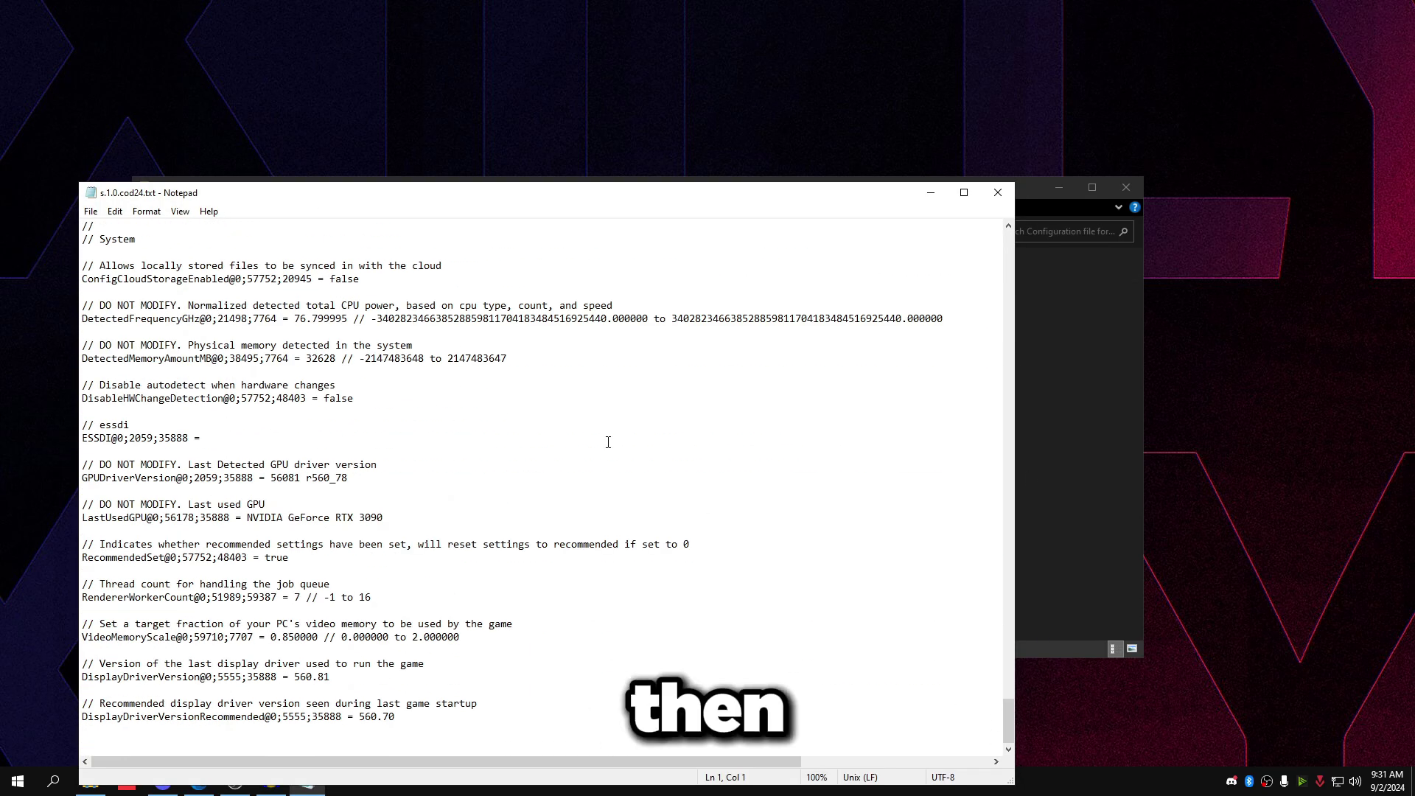
drag(327, 209, 508, 209)
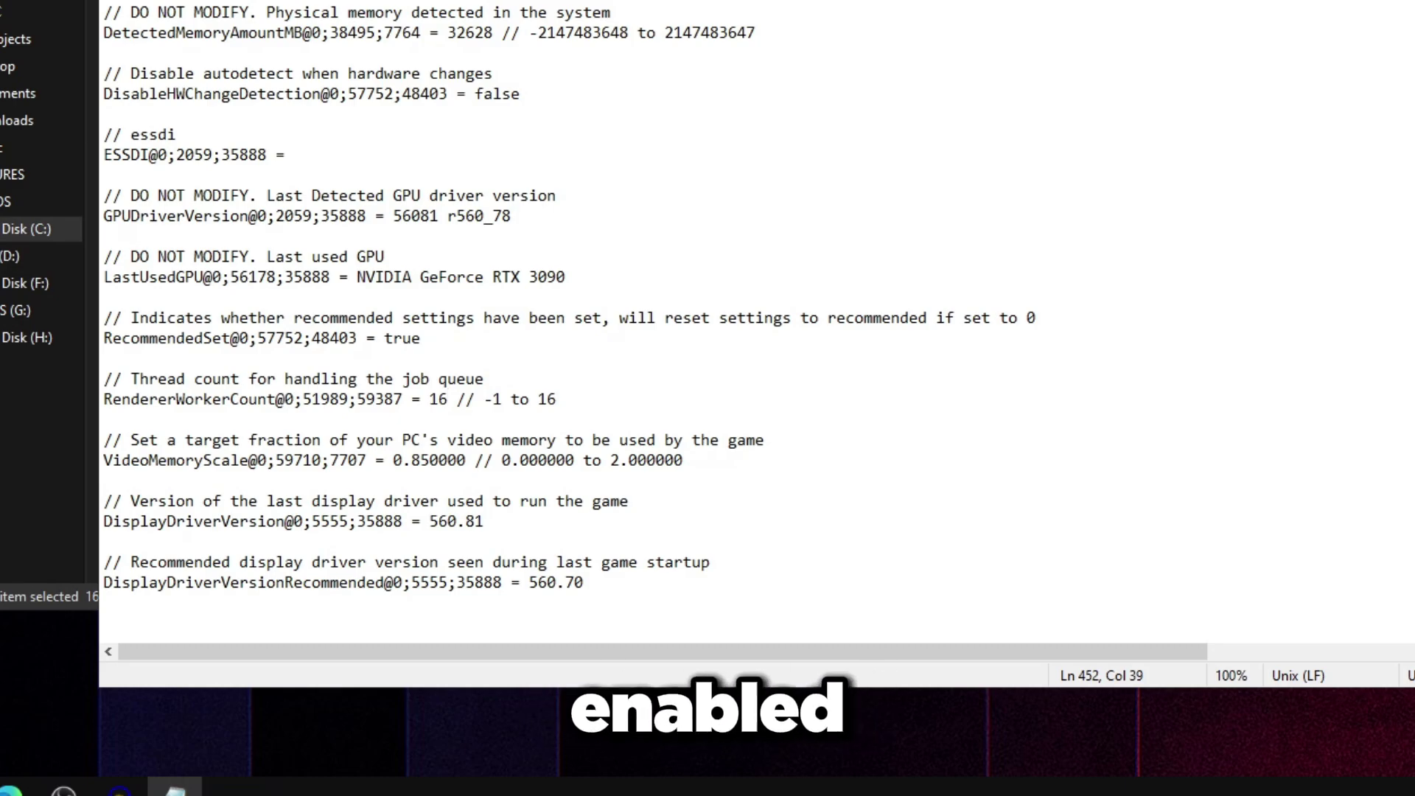
right_click(826, 785)
click(885, 660)
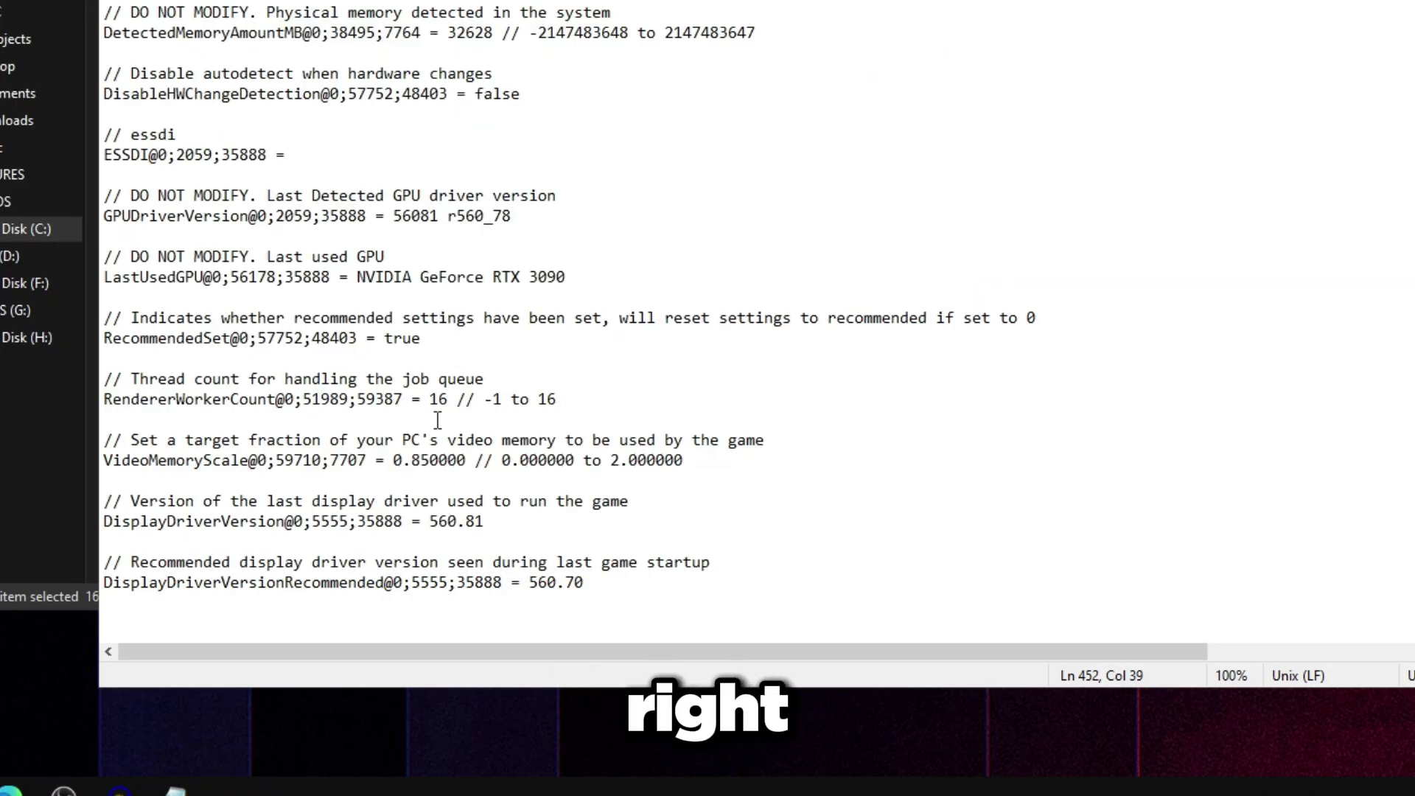
Step: Change the RendererWorkerCount value to 7
drag(448, 404, 440, 409)
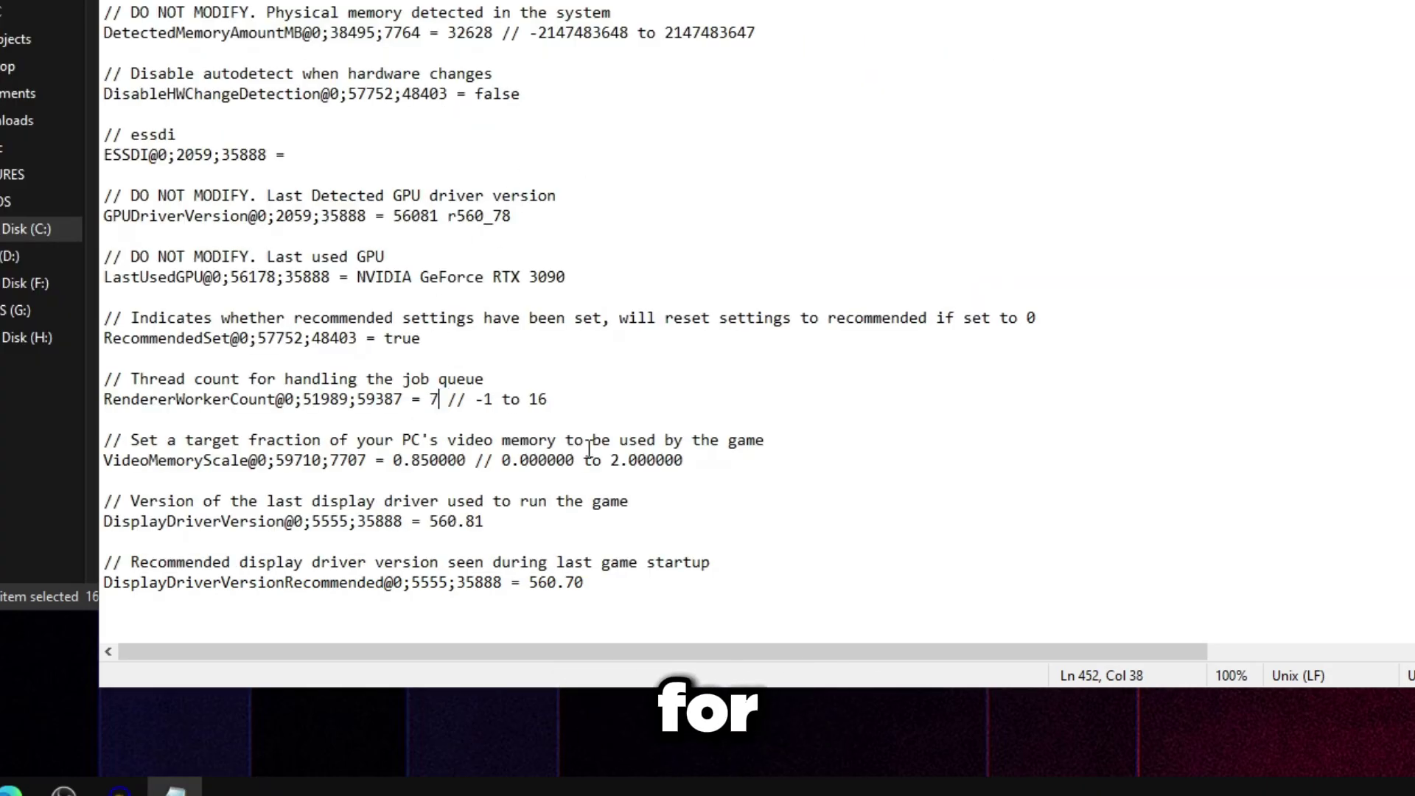
key(BackSpace)
key(BackSpace)
text(7)
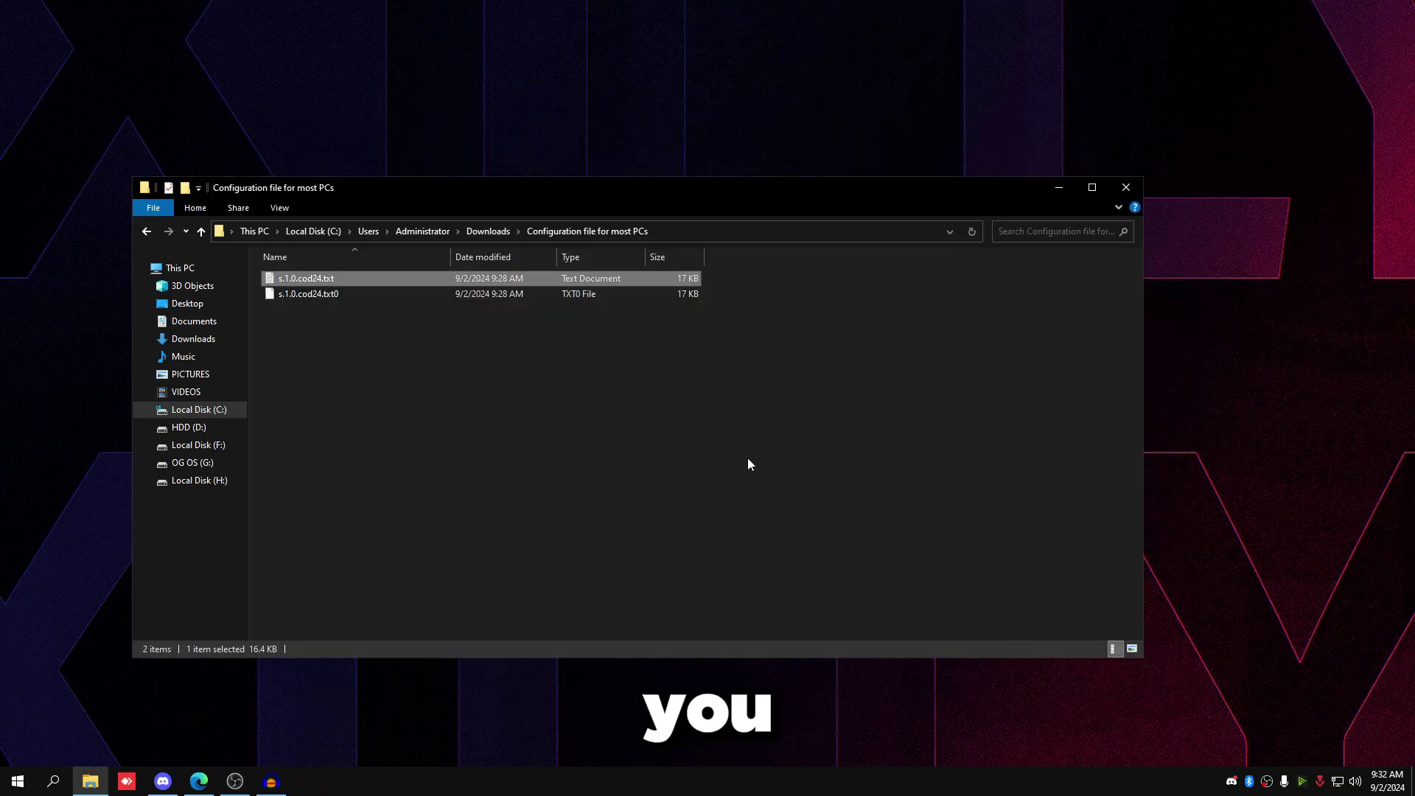
Step: Copy both s.1.0.cod24 config files into Documents\Call of Duty\players, replacing the existing ones
key(ctrl+a)
right_click(361, 292)
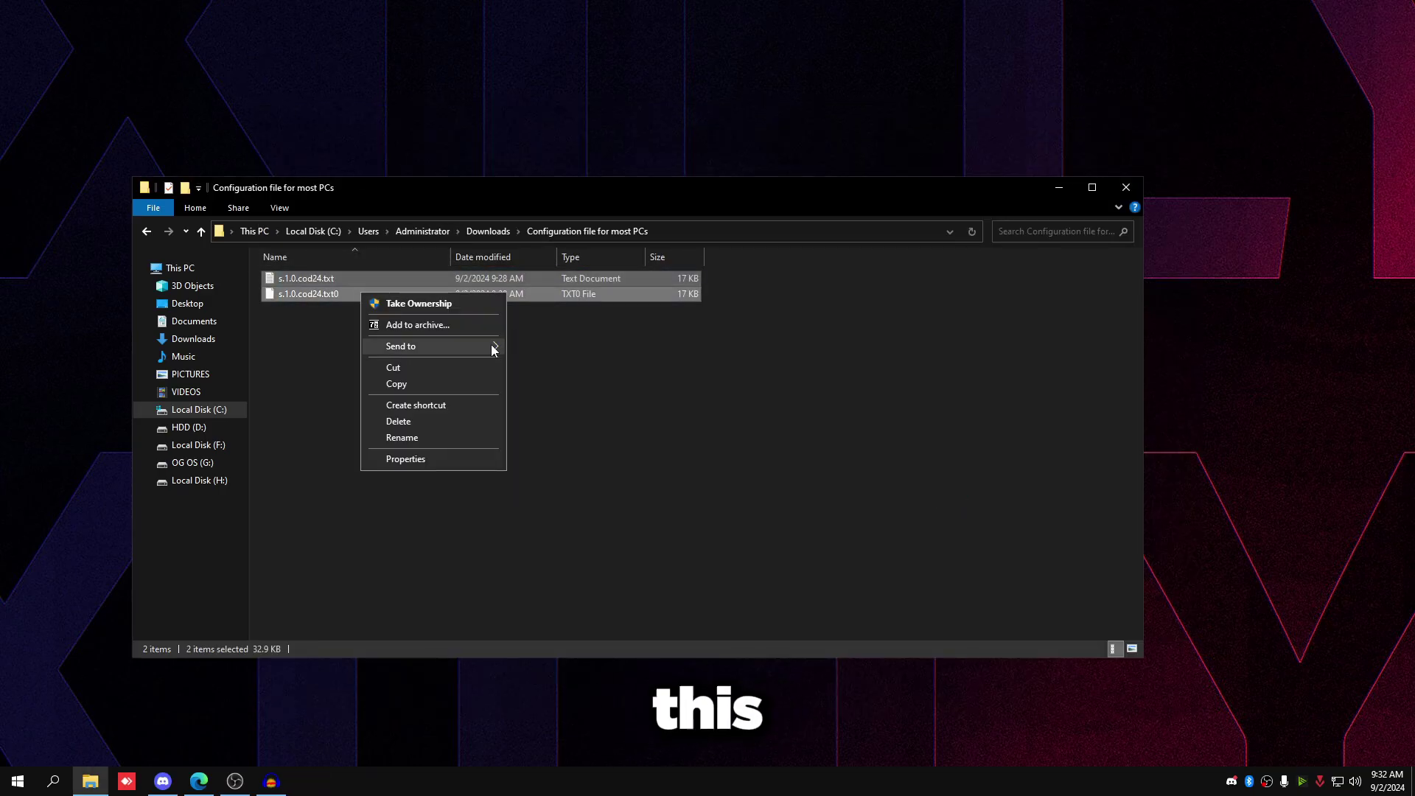
click(408, 384)
click(194, 322)
double_click(330, 310)
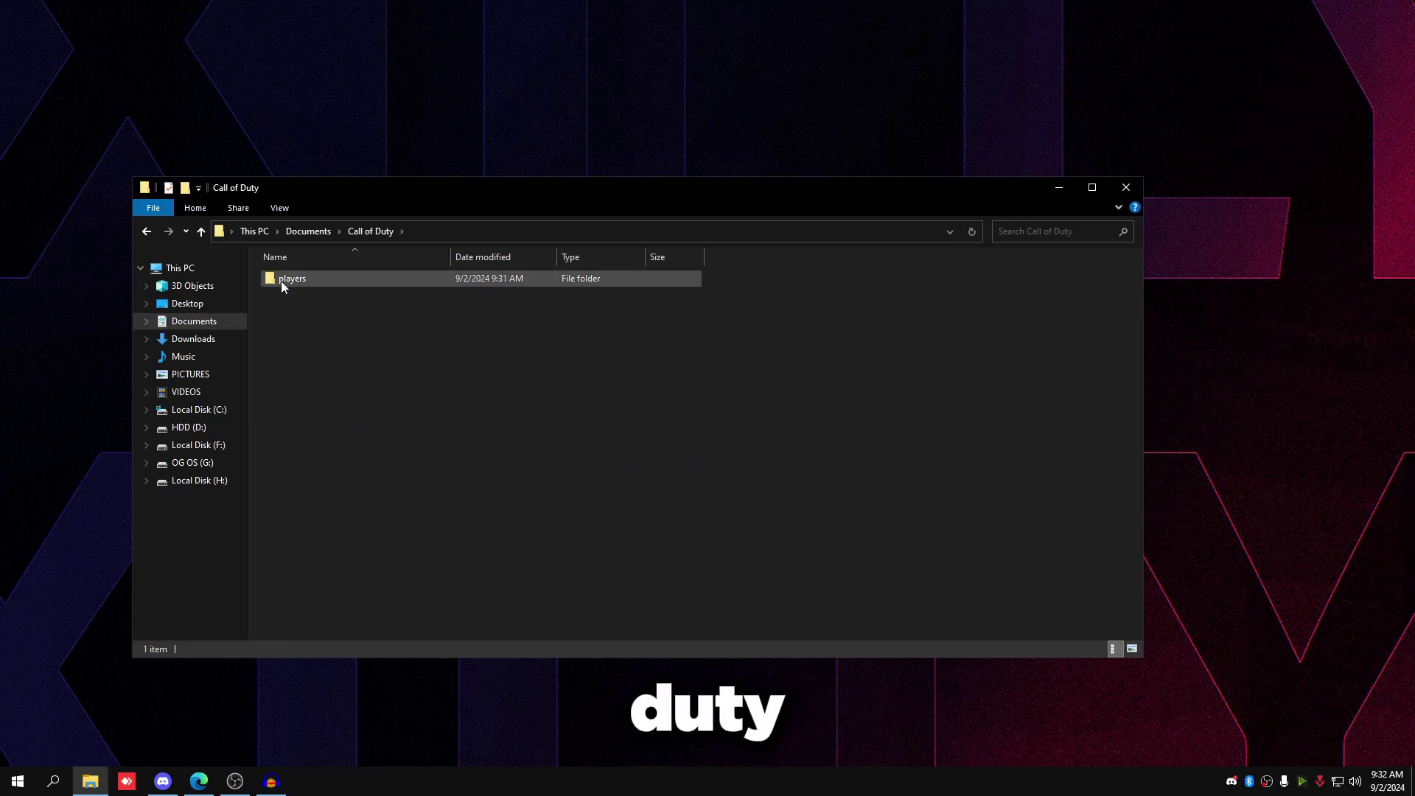
double_click(288, 279)
right_click(851, 428)
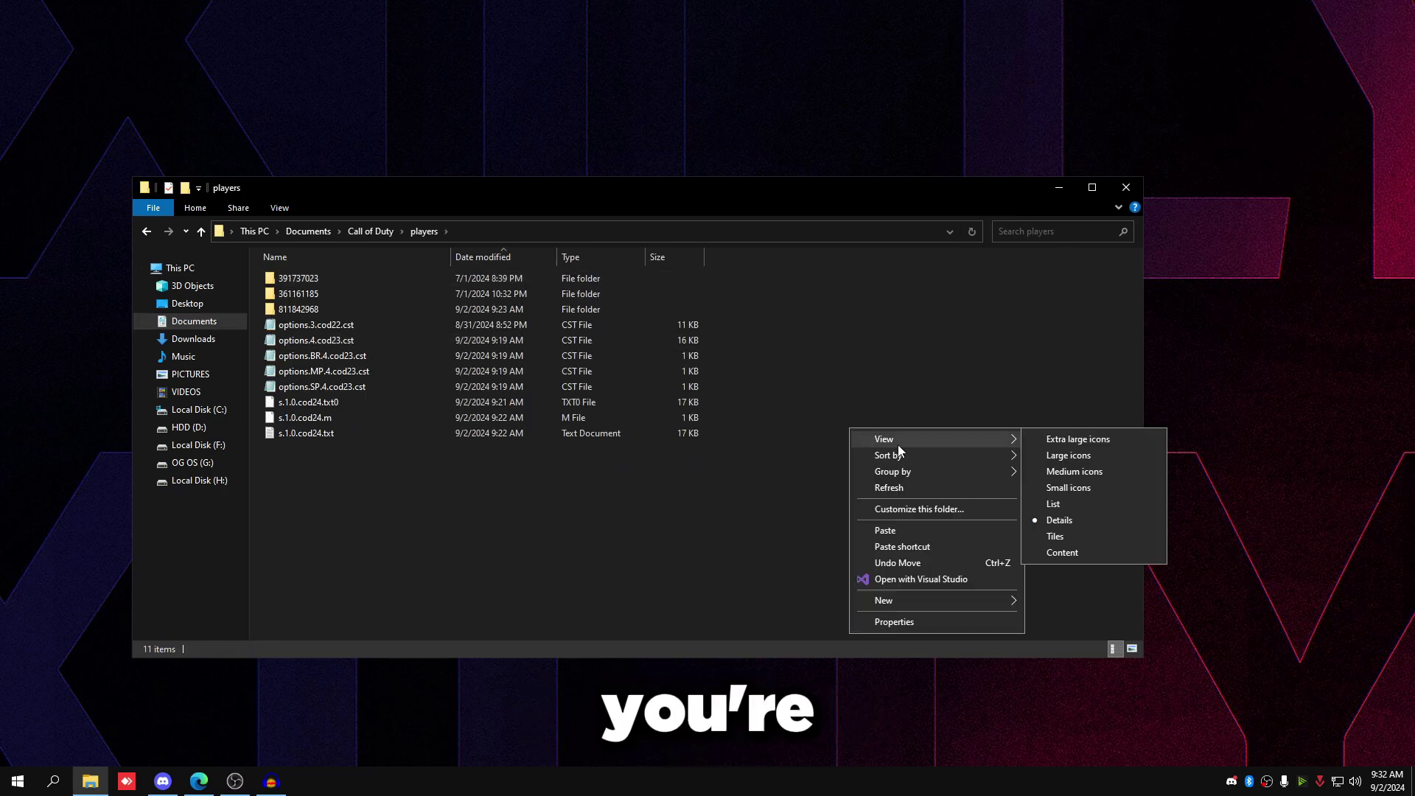
click(909, 537)
click(630, 270)
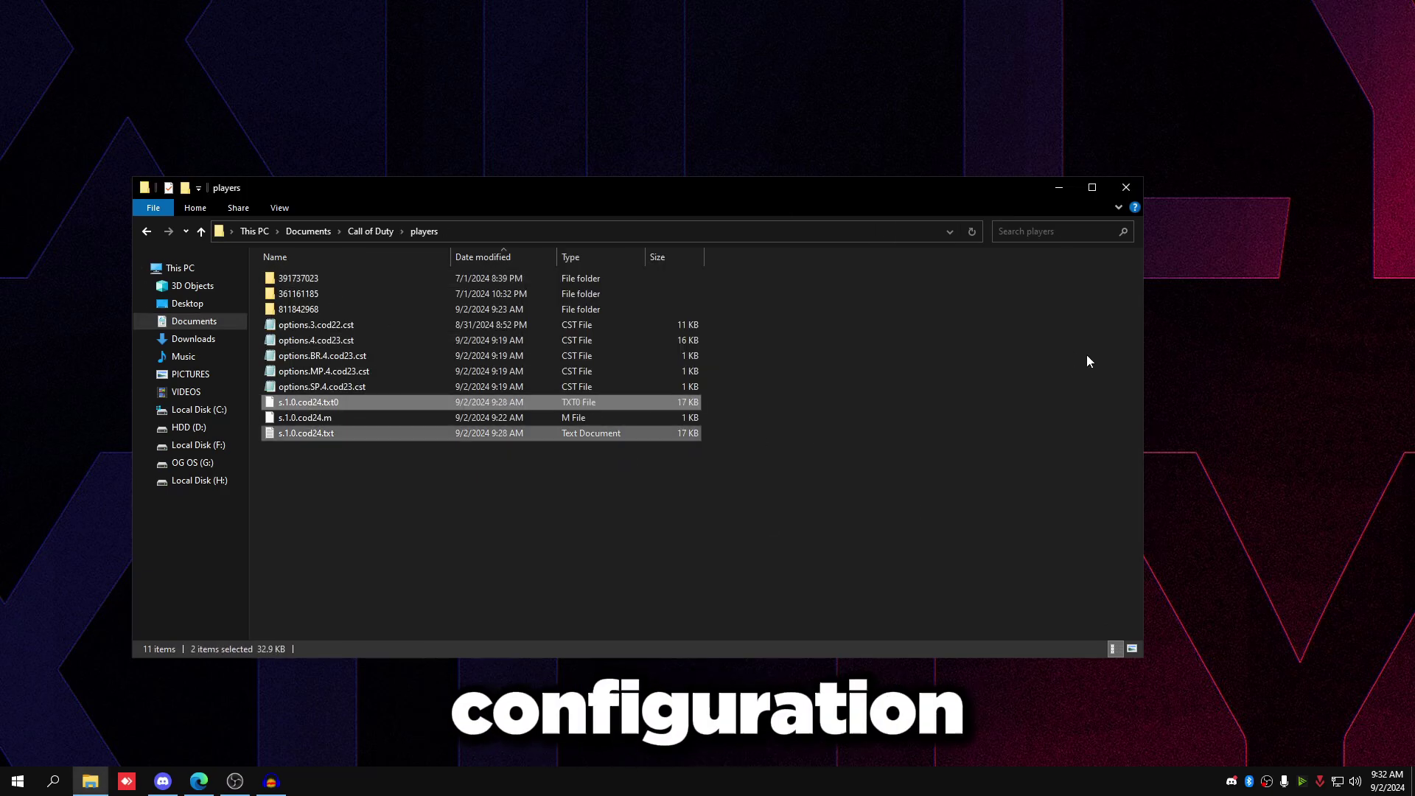
click(1100, 350)
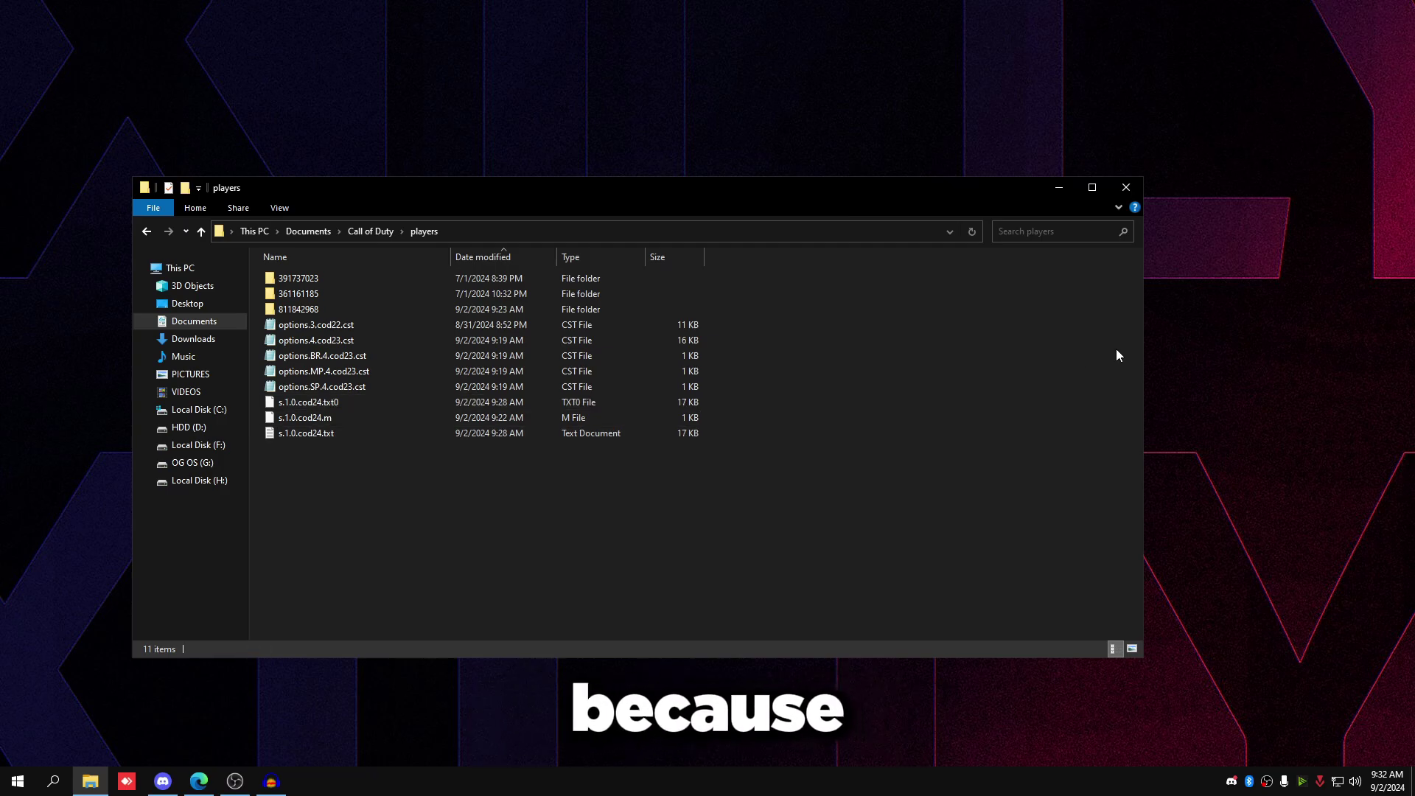
Step: Return to Downloads, open the 13900K settings folder and select both config files
click(147, 231)
click(146, 231)
click(489, 231)
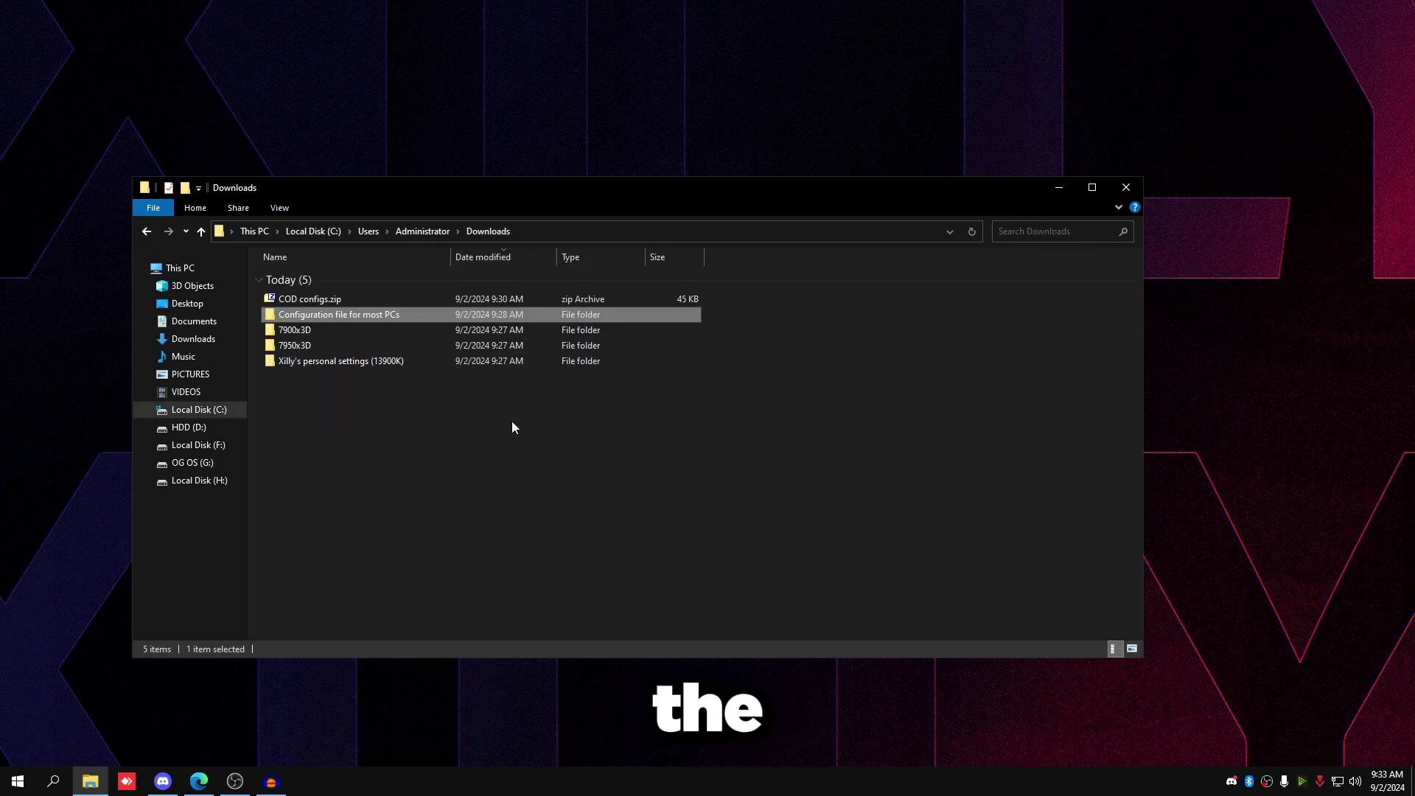
click(514, 427)
double_click(315, 361)
drag(599, 480, 360, 183)
Step: Copy the two config files into the players folder again, replacing the old ones
right_click(325, 278)
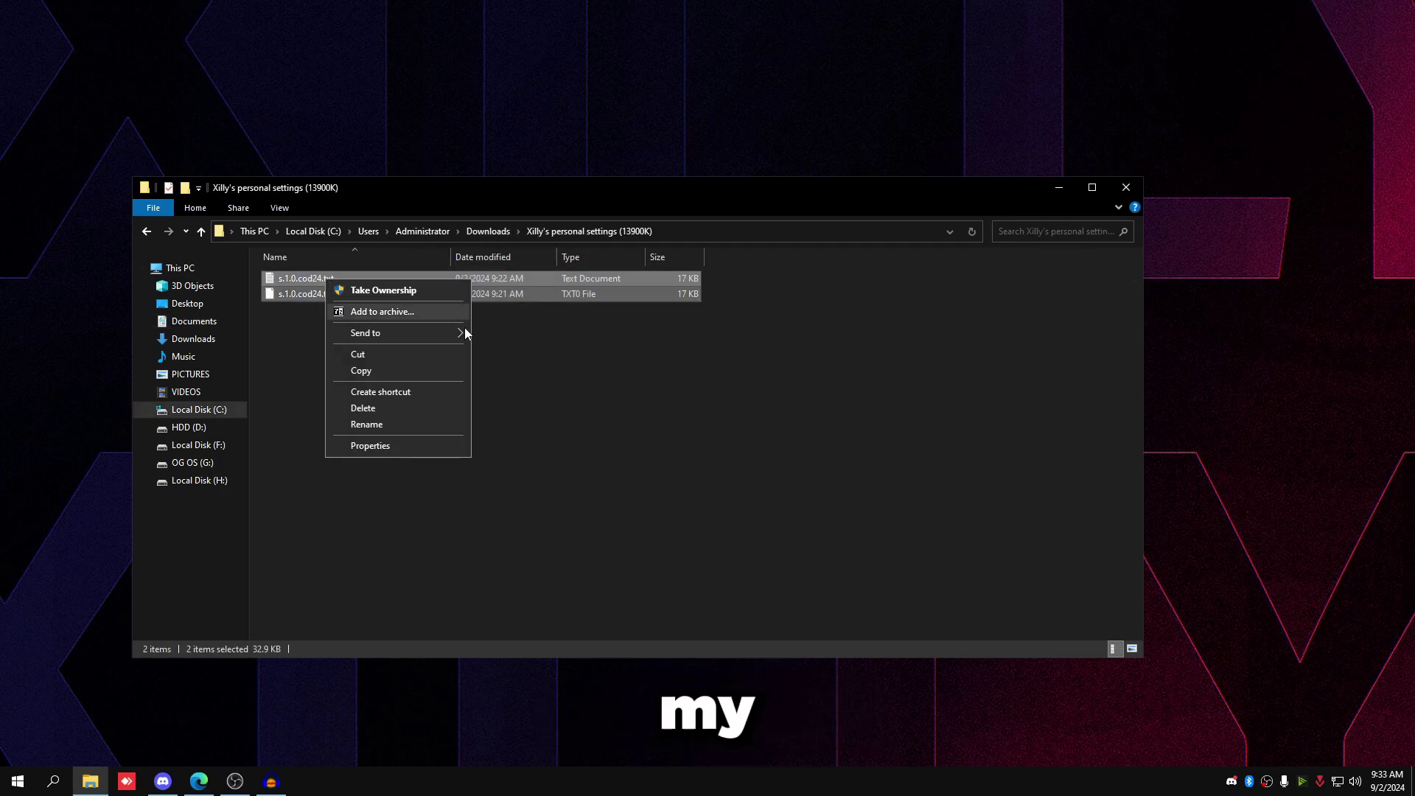
click(361, 369)
click(194, 321)
double_click(325, 308)
double_click(318, 285)
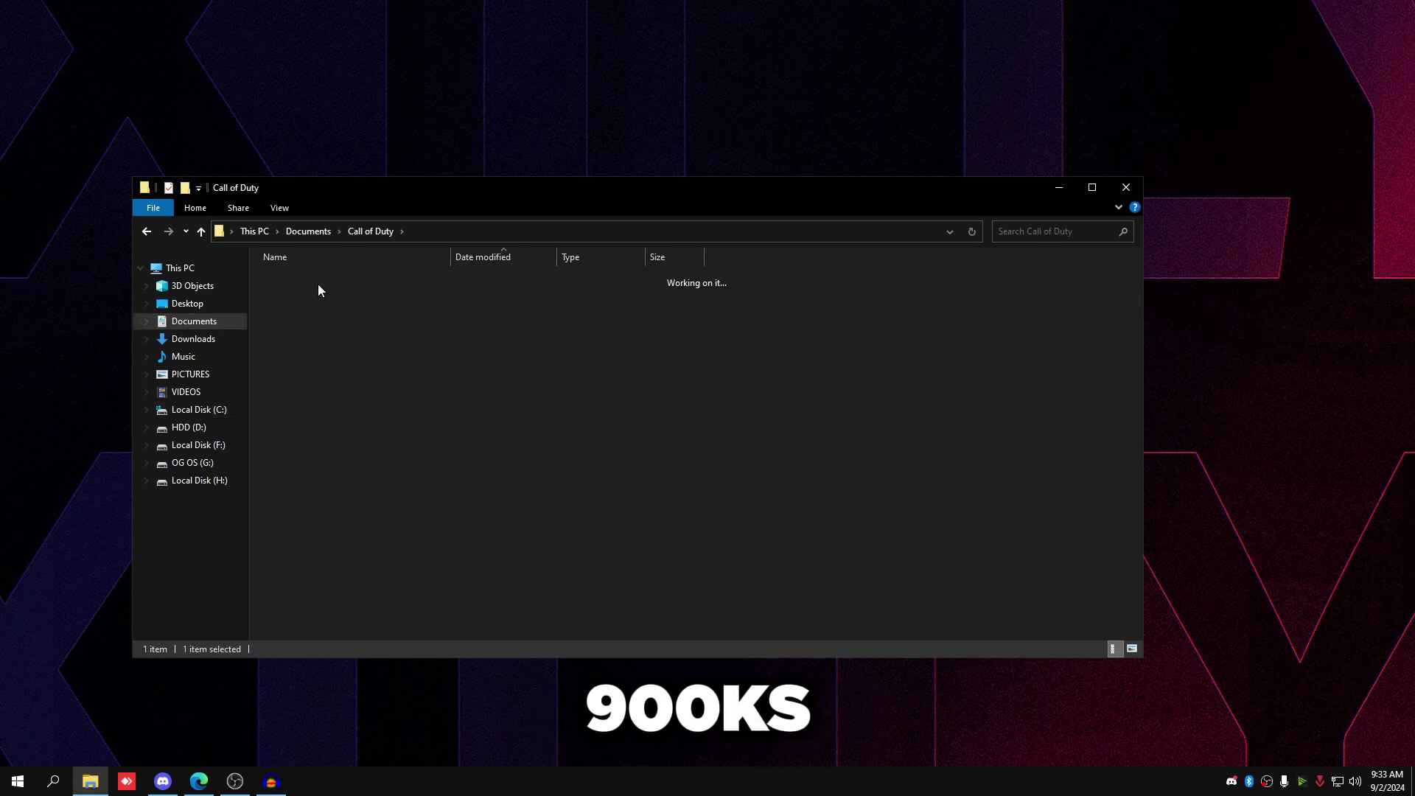
right_click(852, 360)
click(902, 464)
click(671, 285)
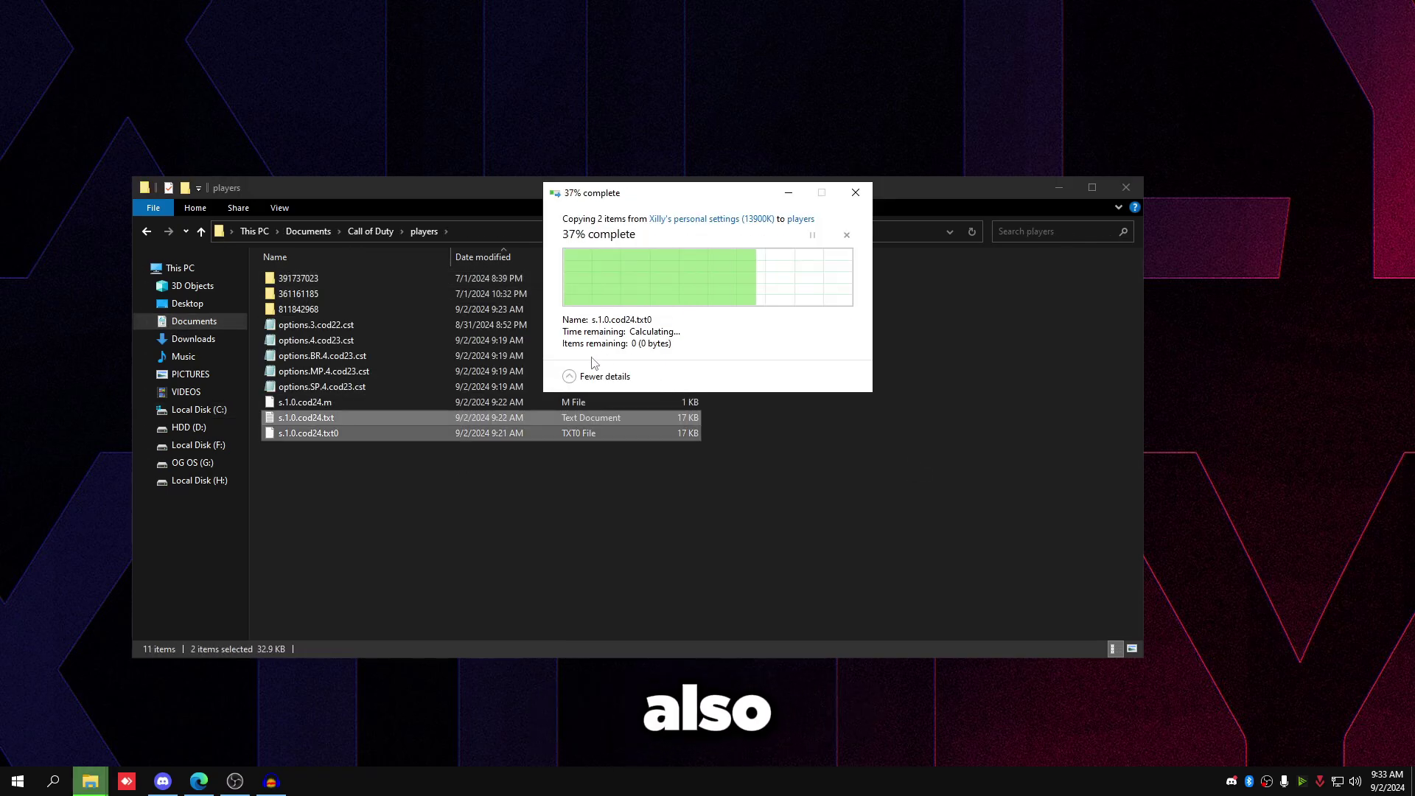
click(879, 463)
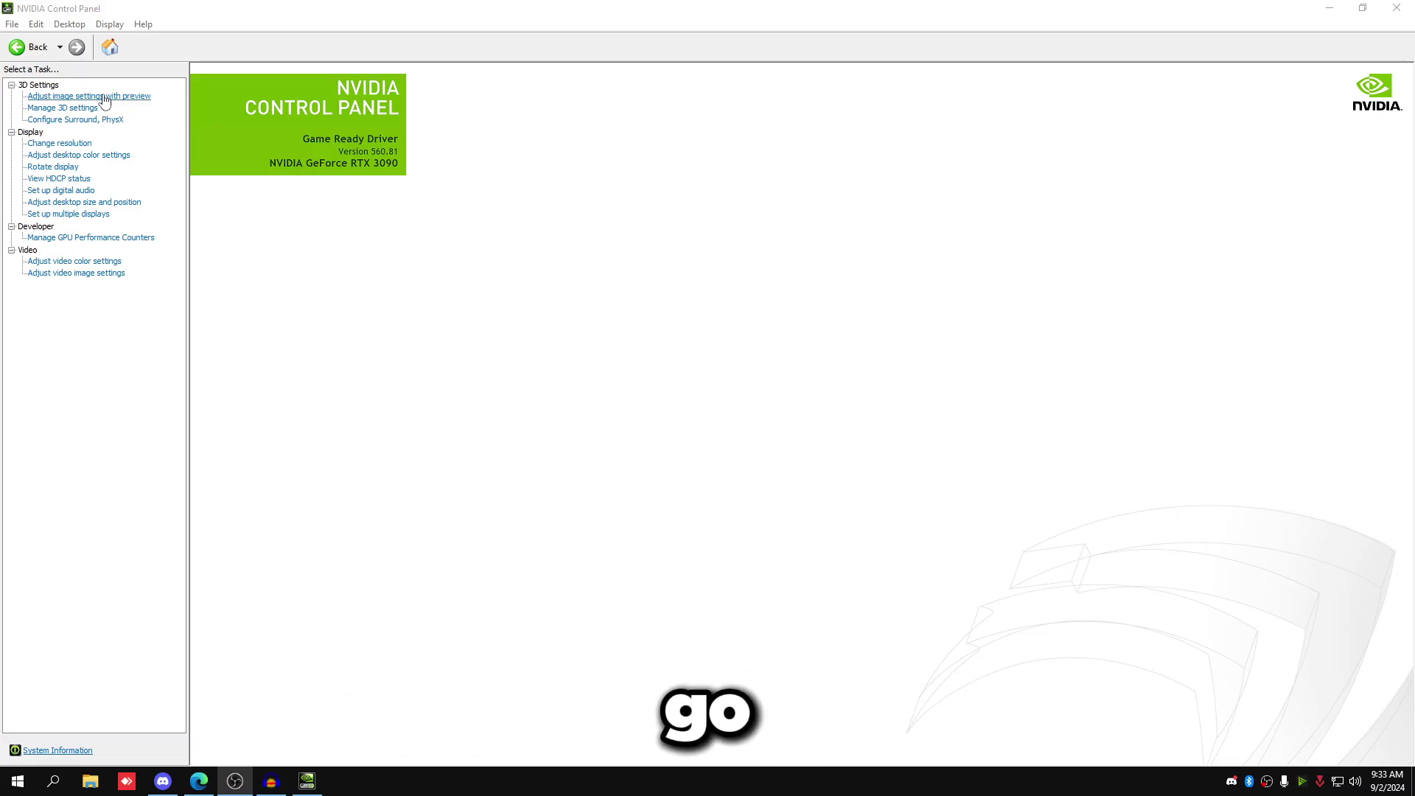
Step: Bring up Manage 3D settings and check Power management mode is Prefer maximum performance
click(65, 111)
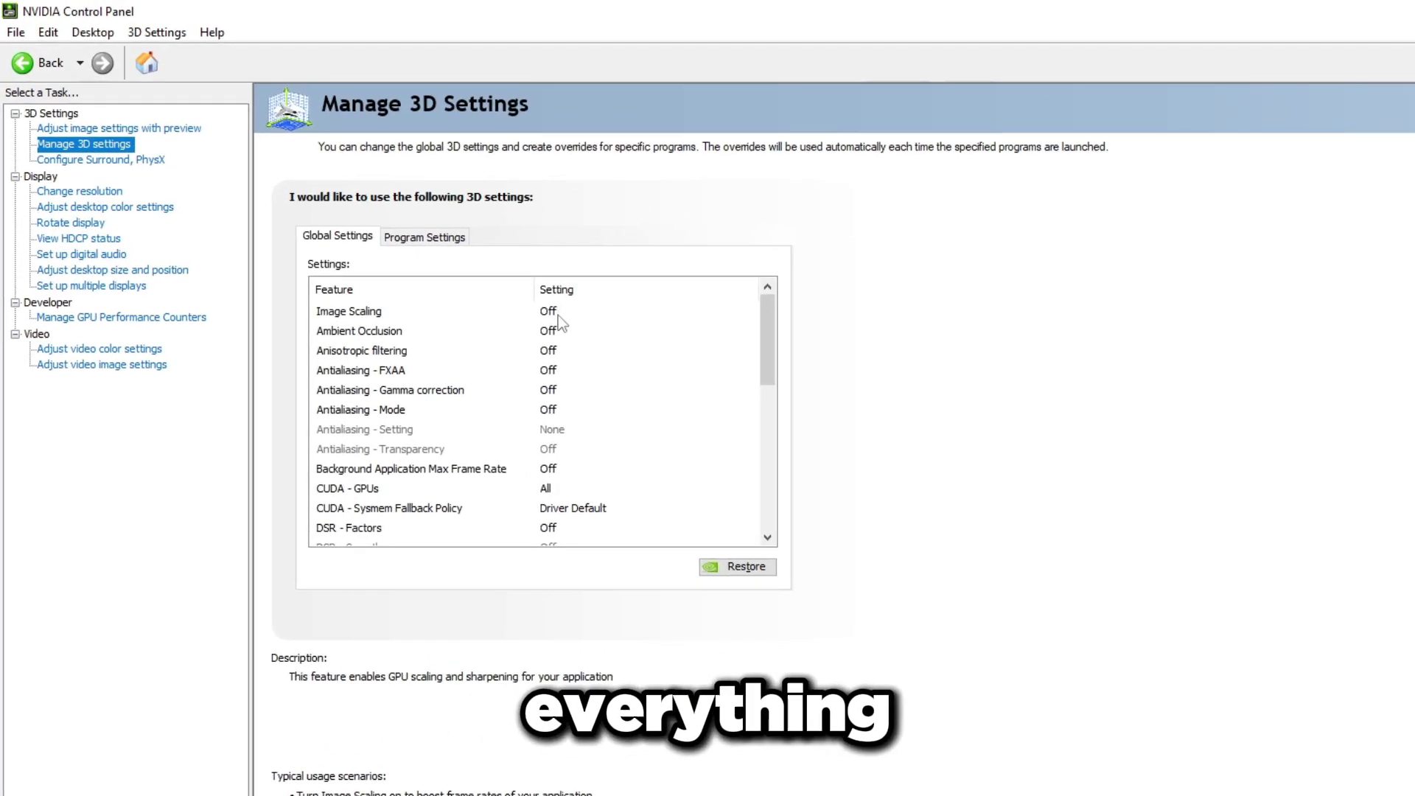
drag(770, 366, 762, 426)
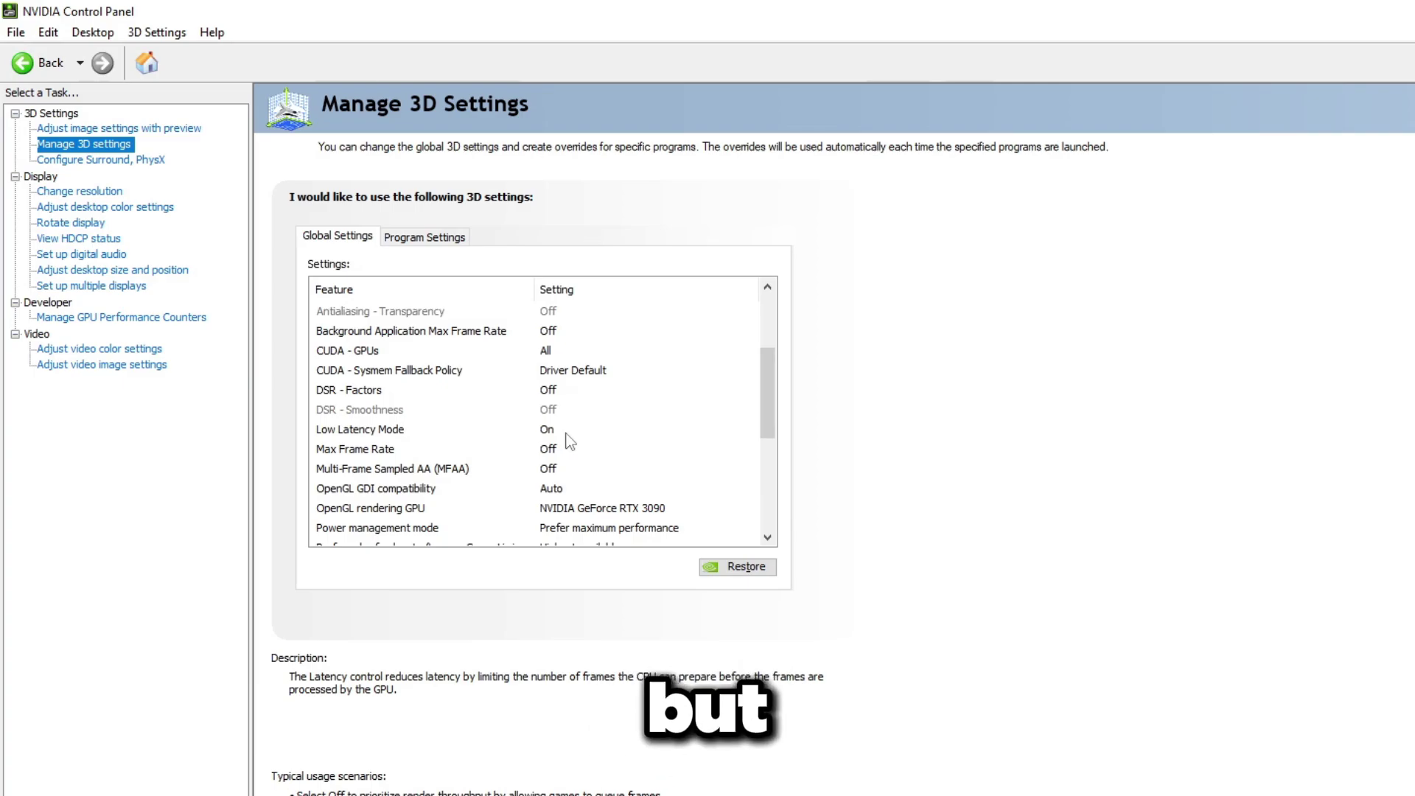
scroll(753, 430, down, 1)
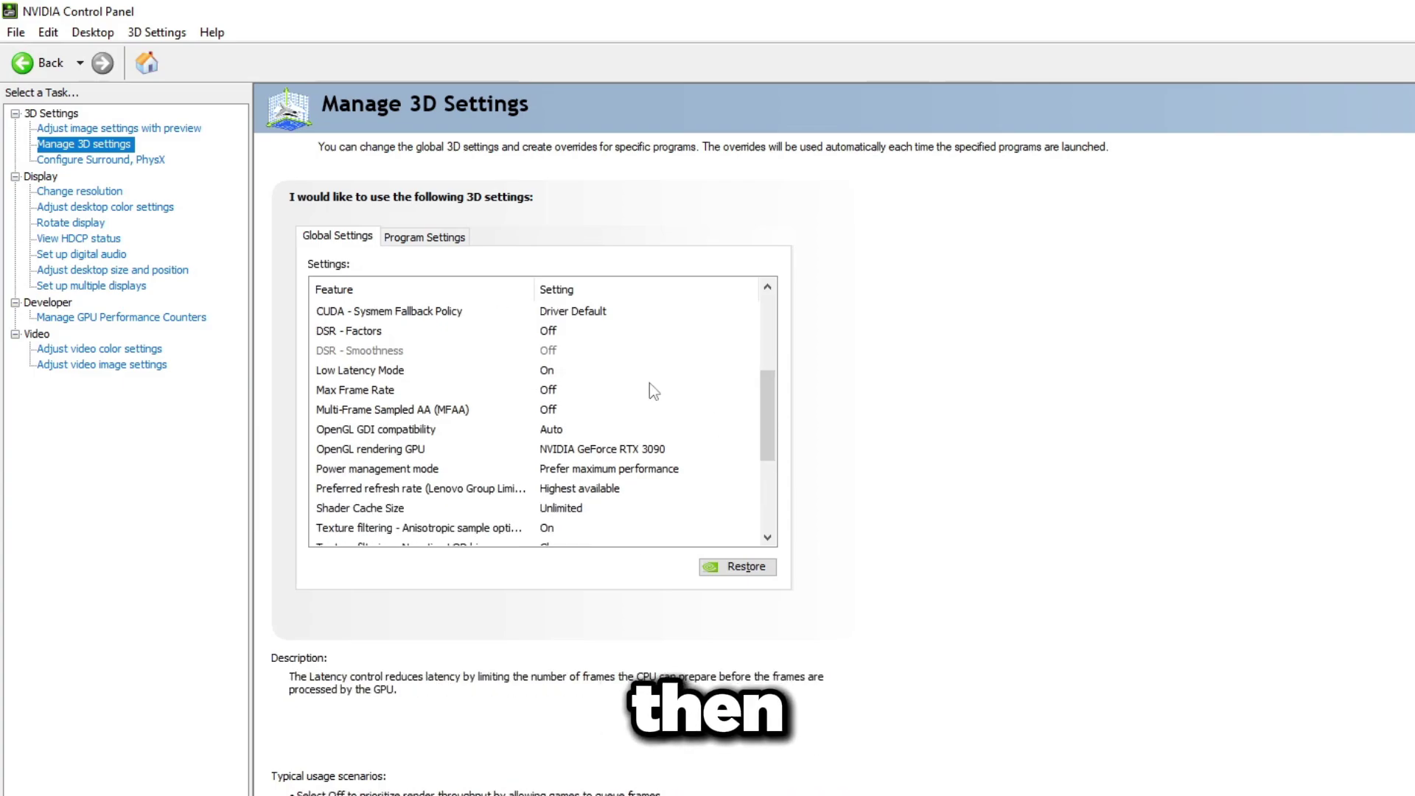
scroll(767, 412, down, 1)
click(619, 409)
click(619, 391)
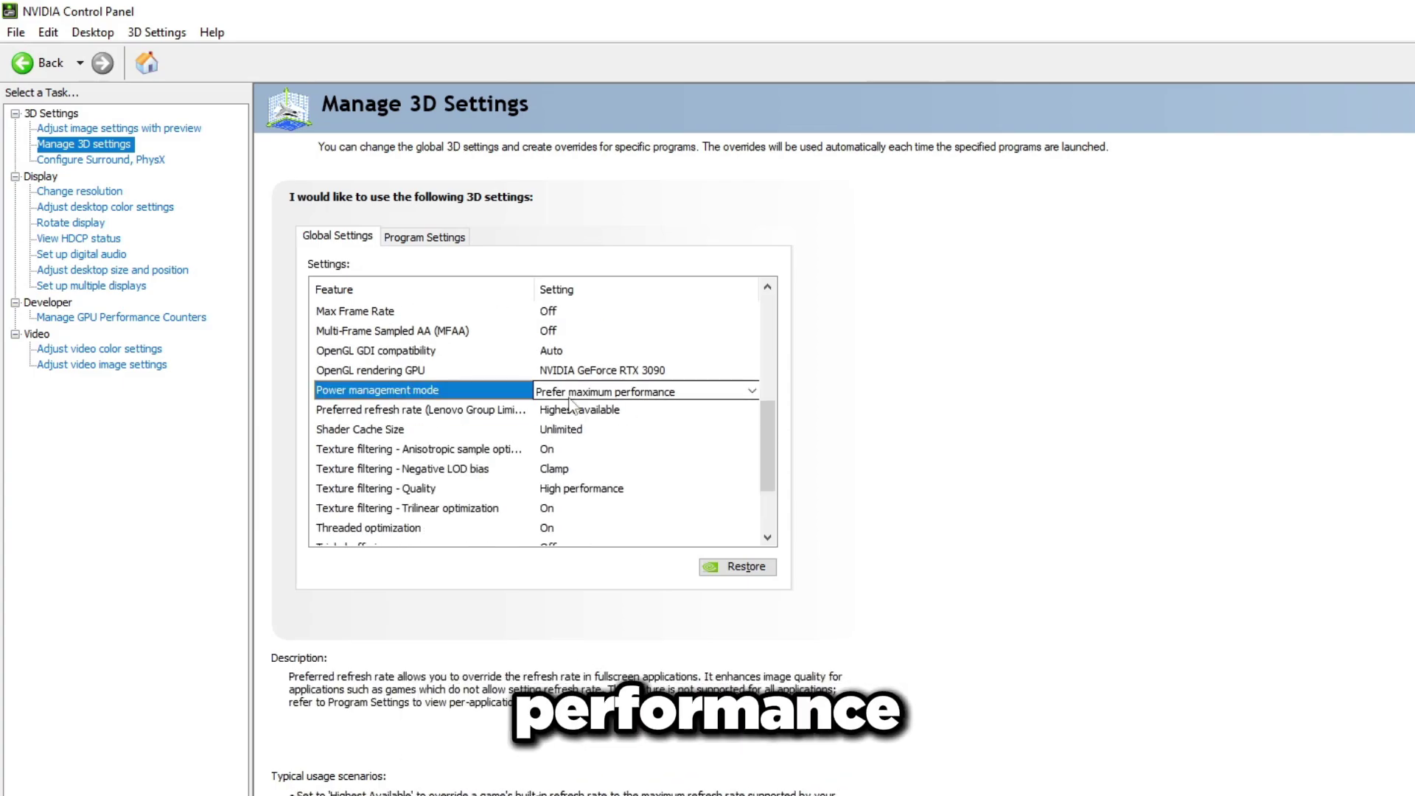
Step: Review Texture filtering - Quality at High performance, Triple buffering, and Vertical sync Off
scroll(619, 412, down, 1)
click(442, 351)
click(456, 410)
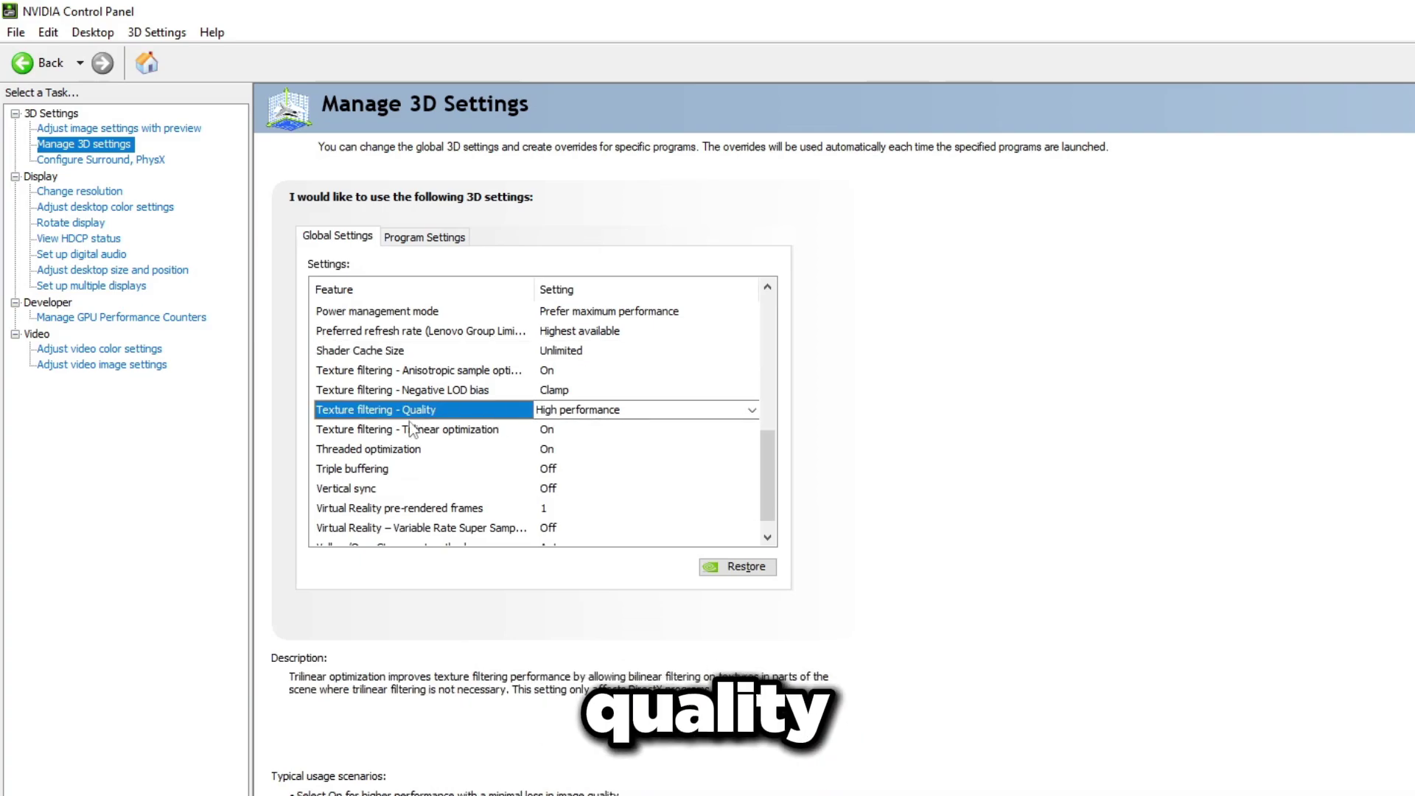
scroll(760, 464, down, 1)
click(381, 447)
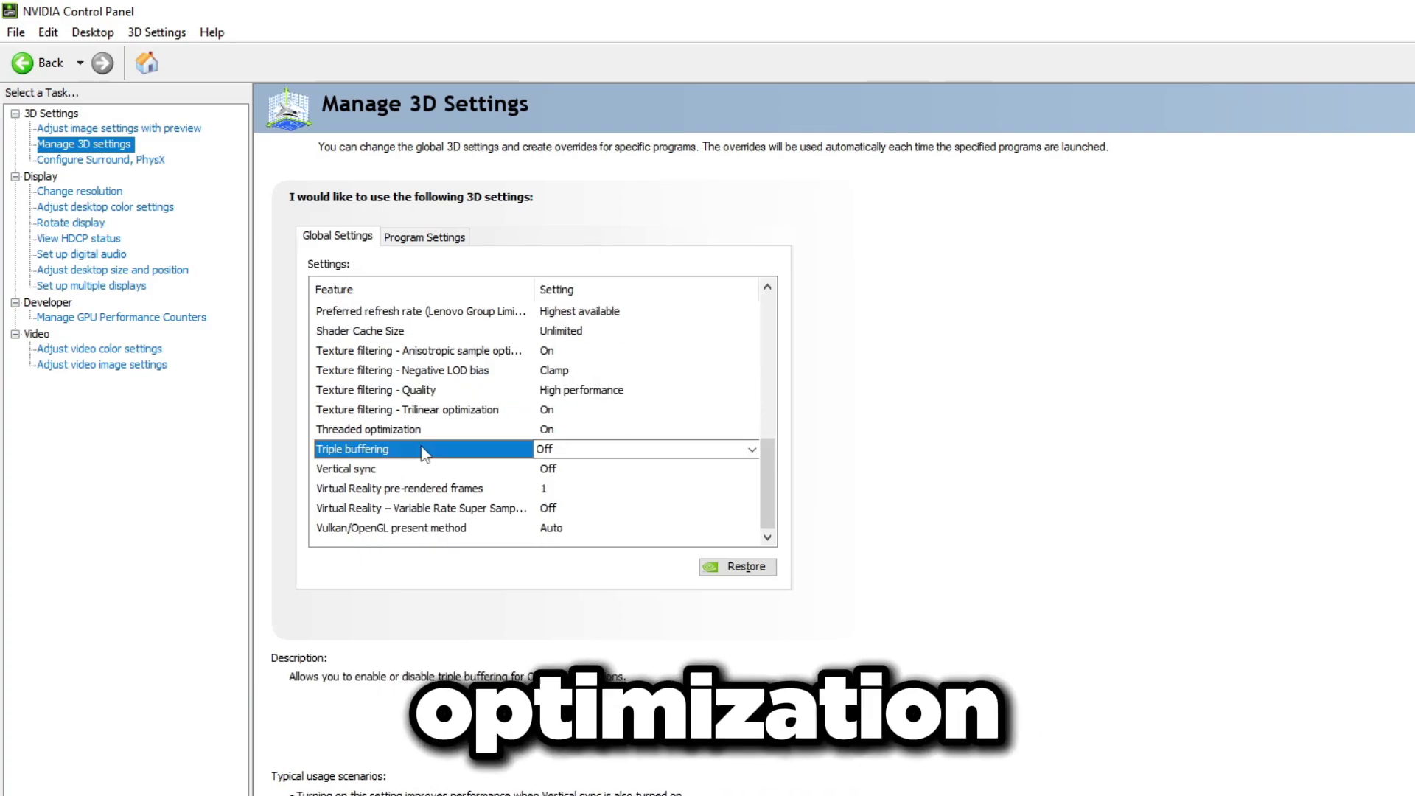
click(516, 429)
click(590, 470)
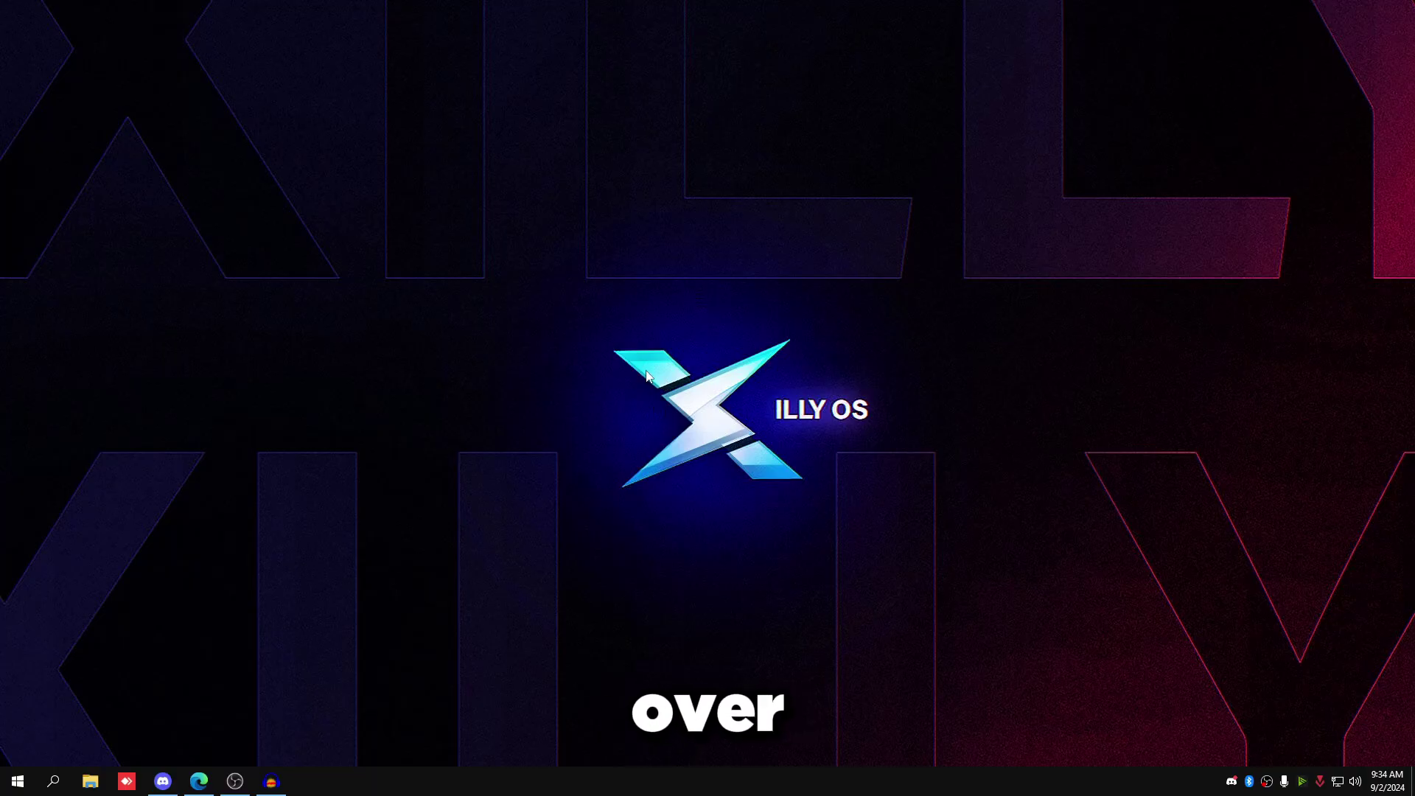
Step: Go from Windows Settings' System display page to Graphics, then its default graphics settings
key(super+i)
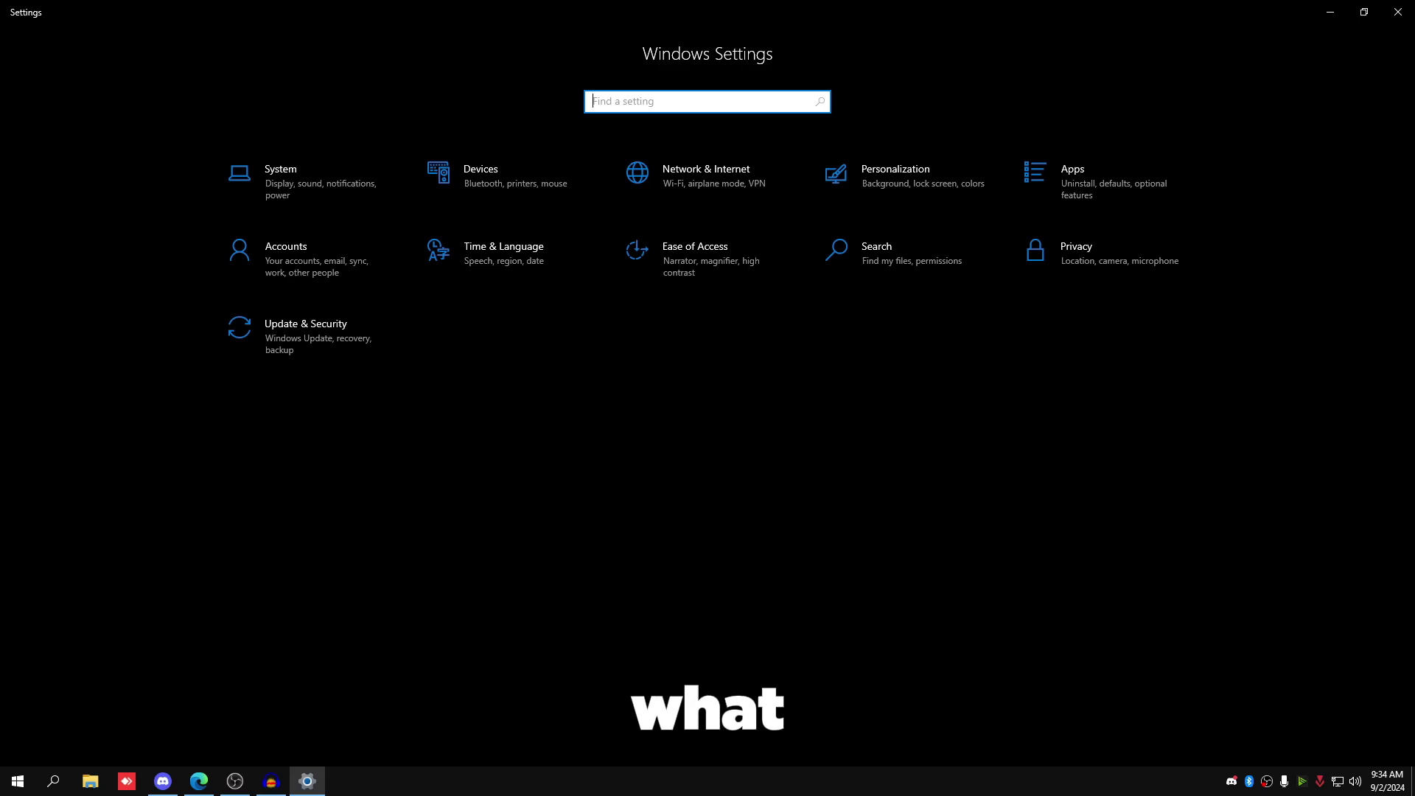
click(269, 201)
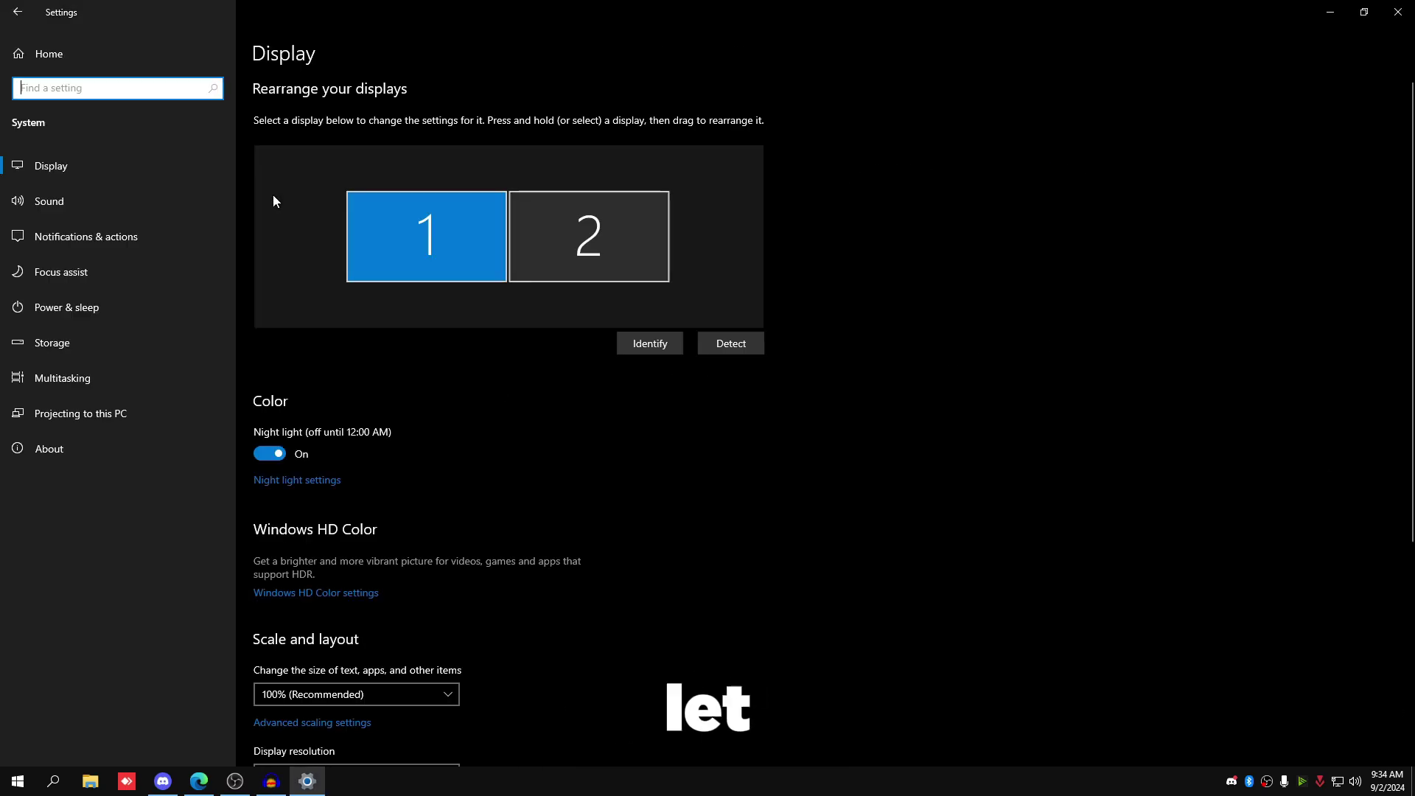
scroll(555, 622, down, 5)
click(281, 704)
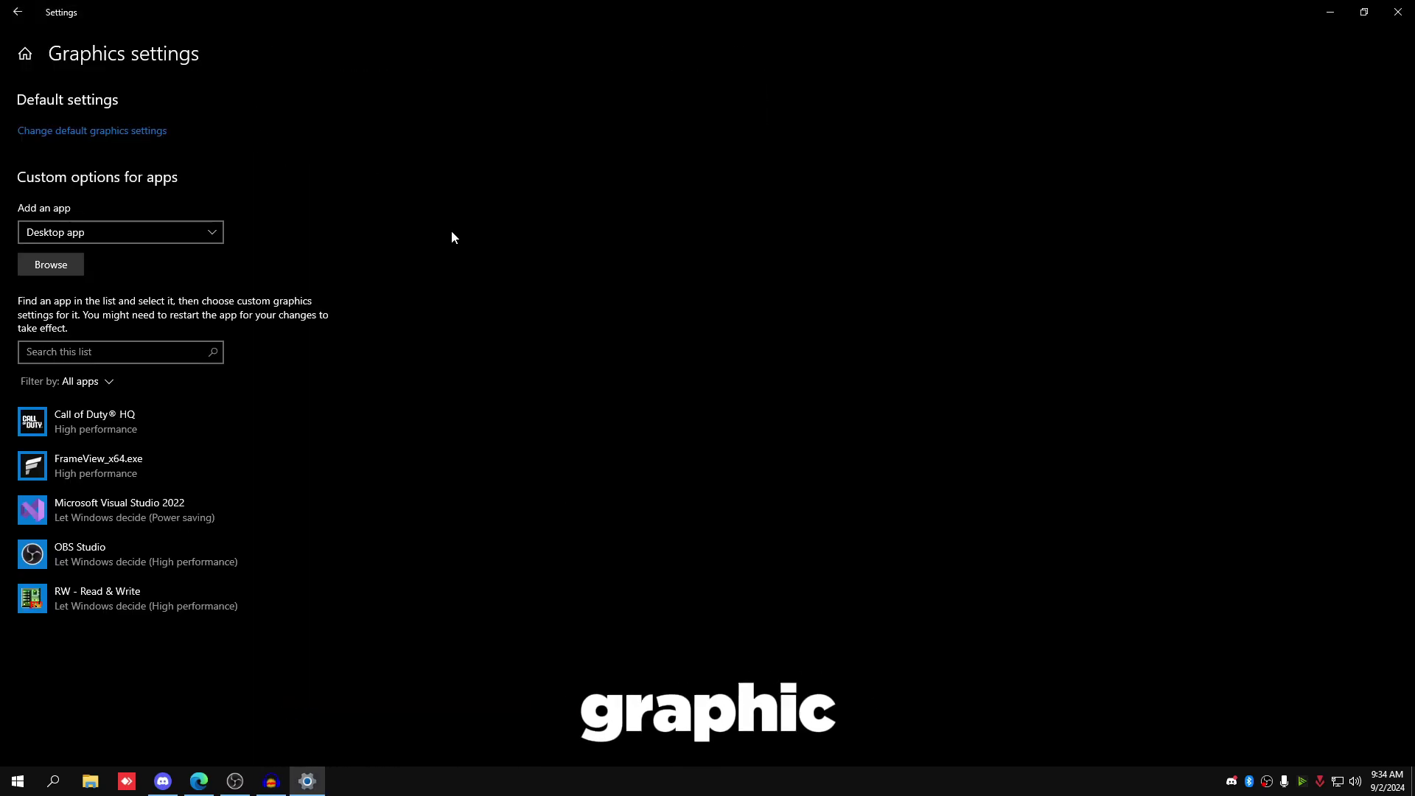
click(103, 132)
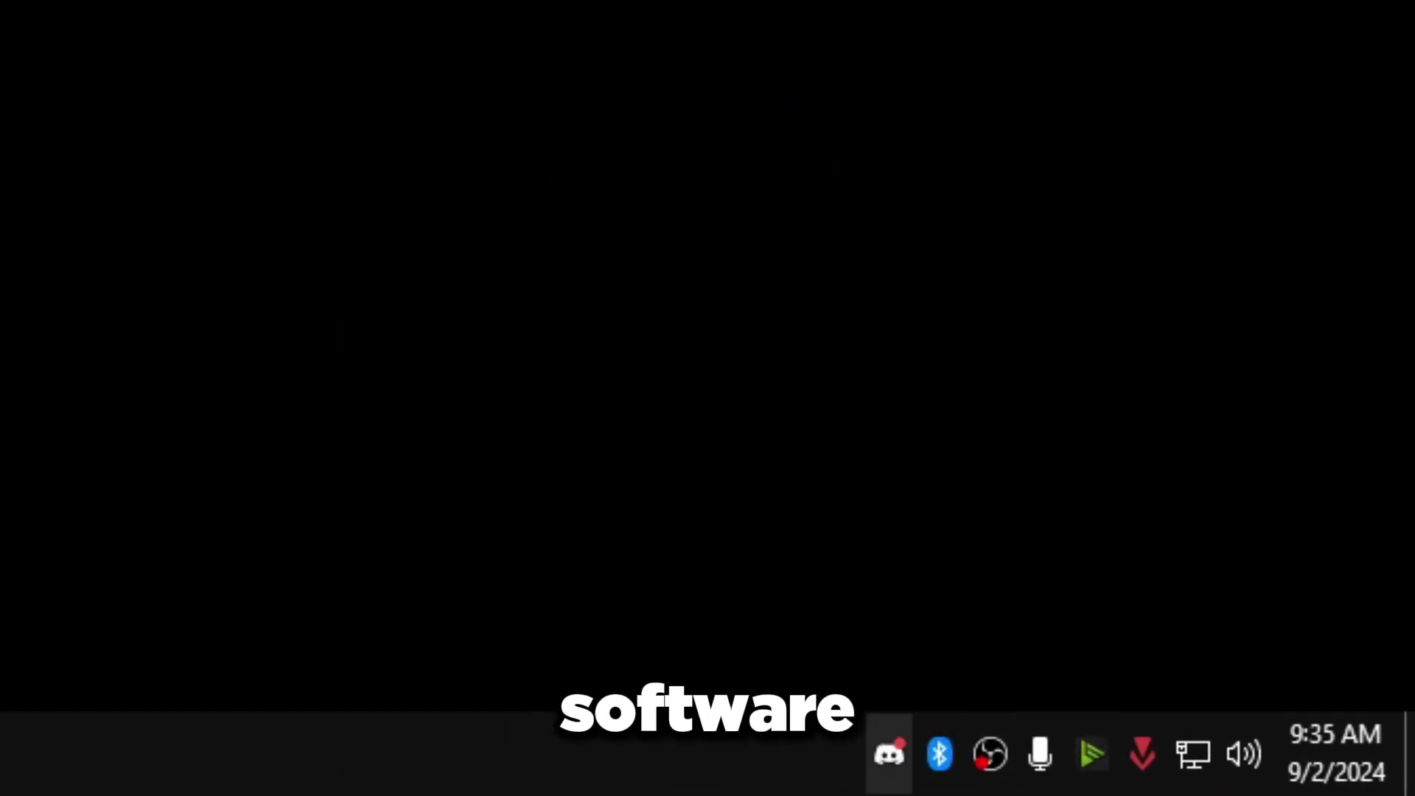
mouse_move(1019, 744)
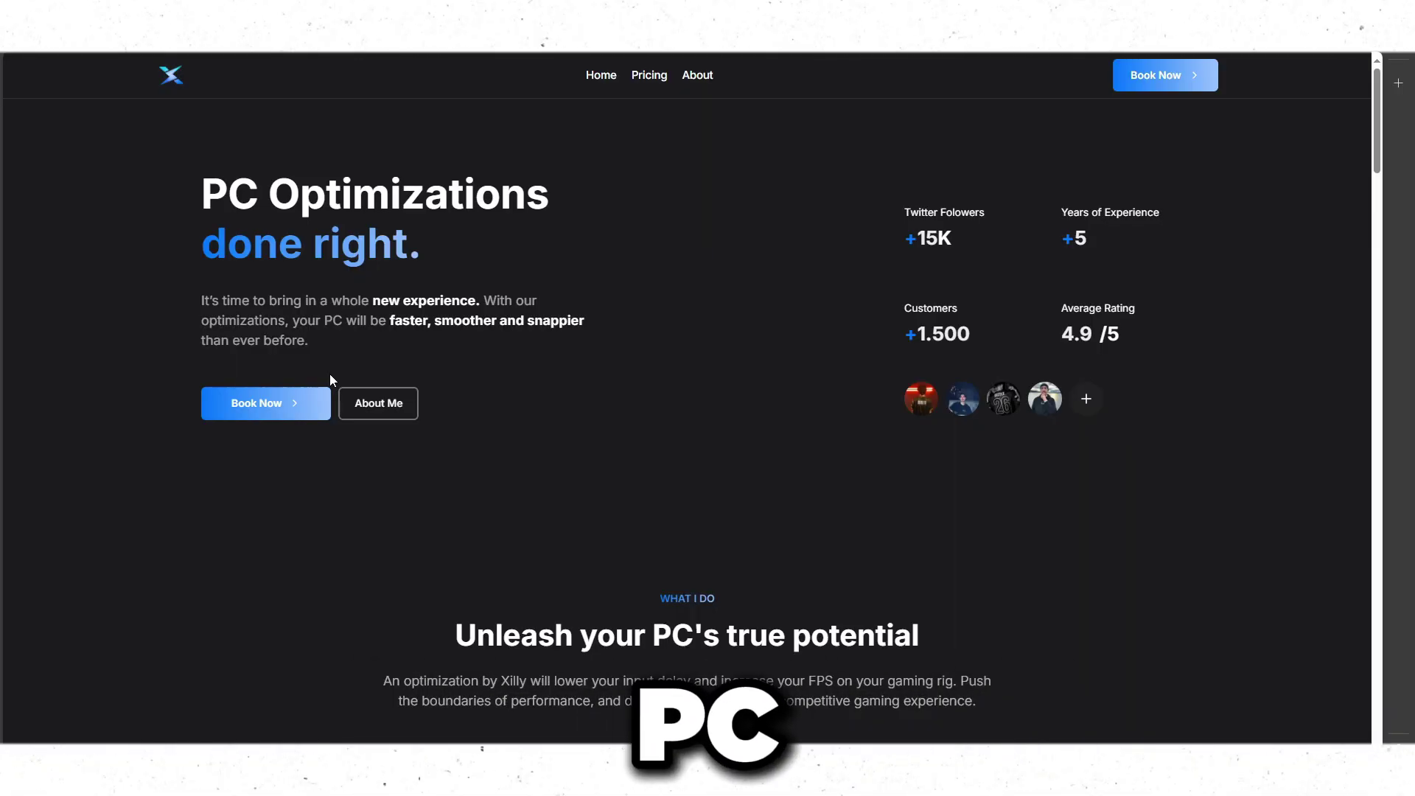
Step: Browse the site's services and pricing plans, scroll to the FAQ, then read the About page
click(325, 394)
click(540, 417)
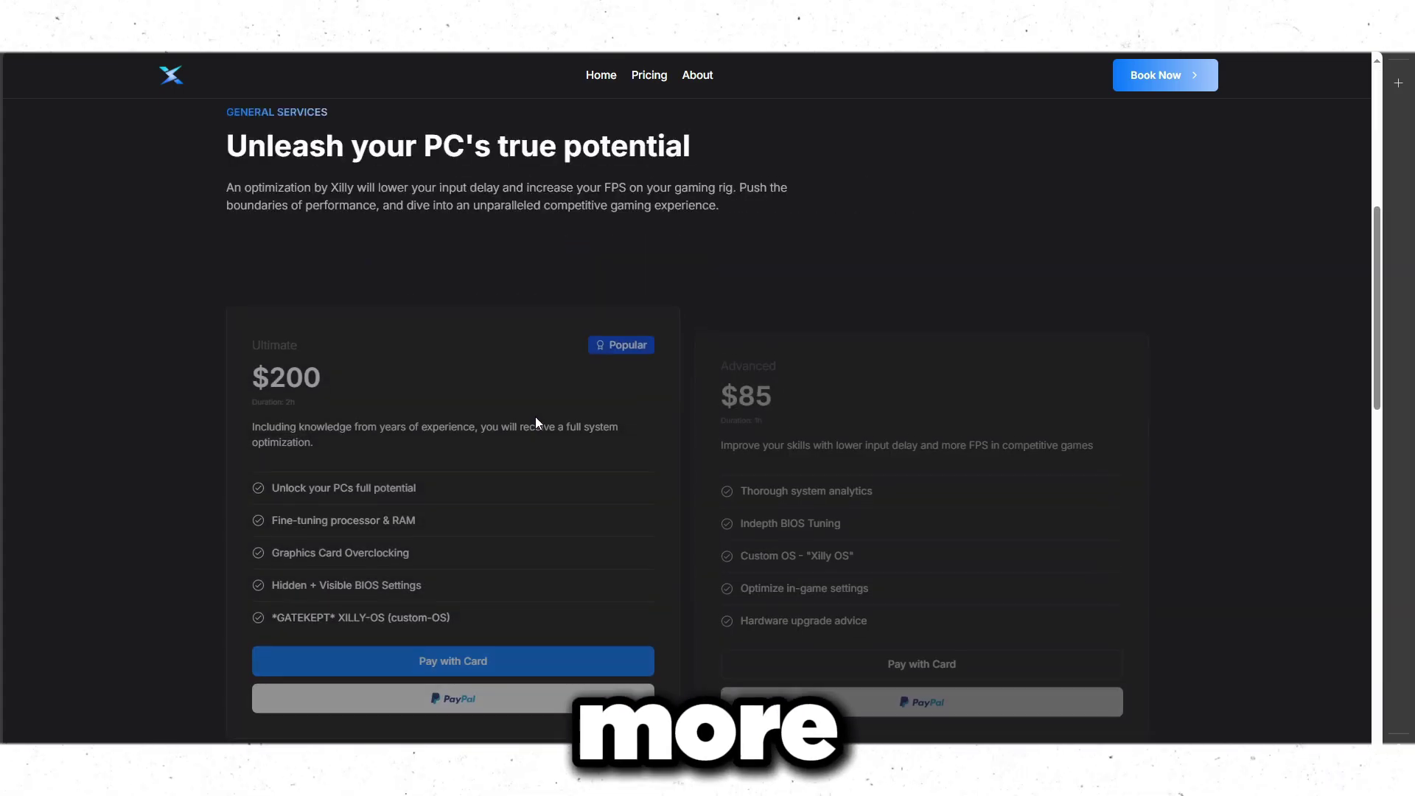
scroll(534, 430, down, 8)
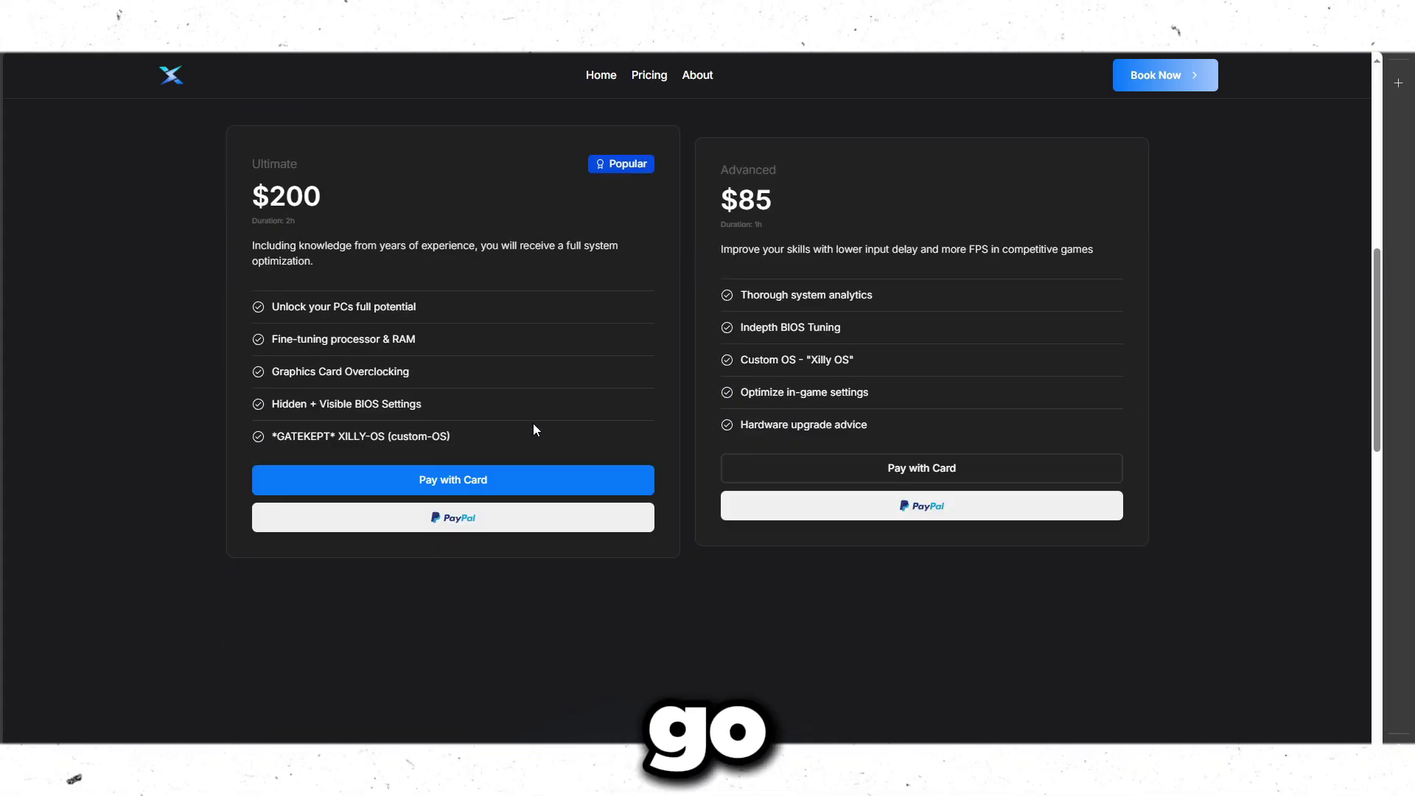
scroll(531, 436, down, 6)
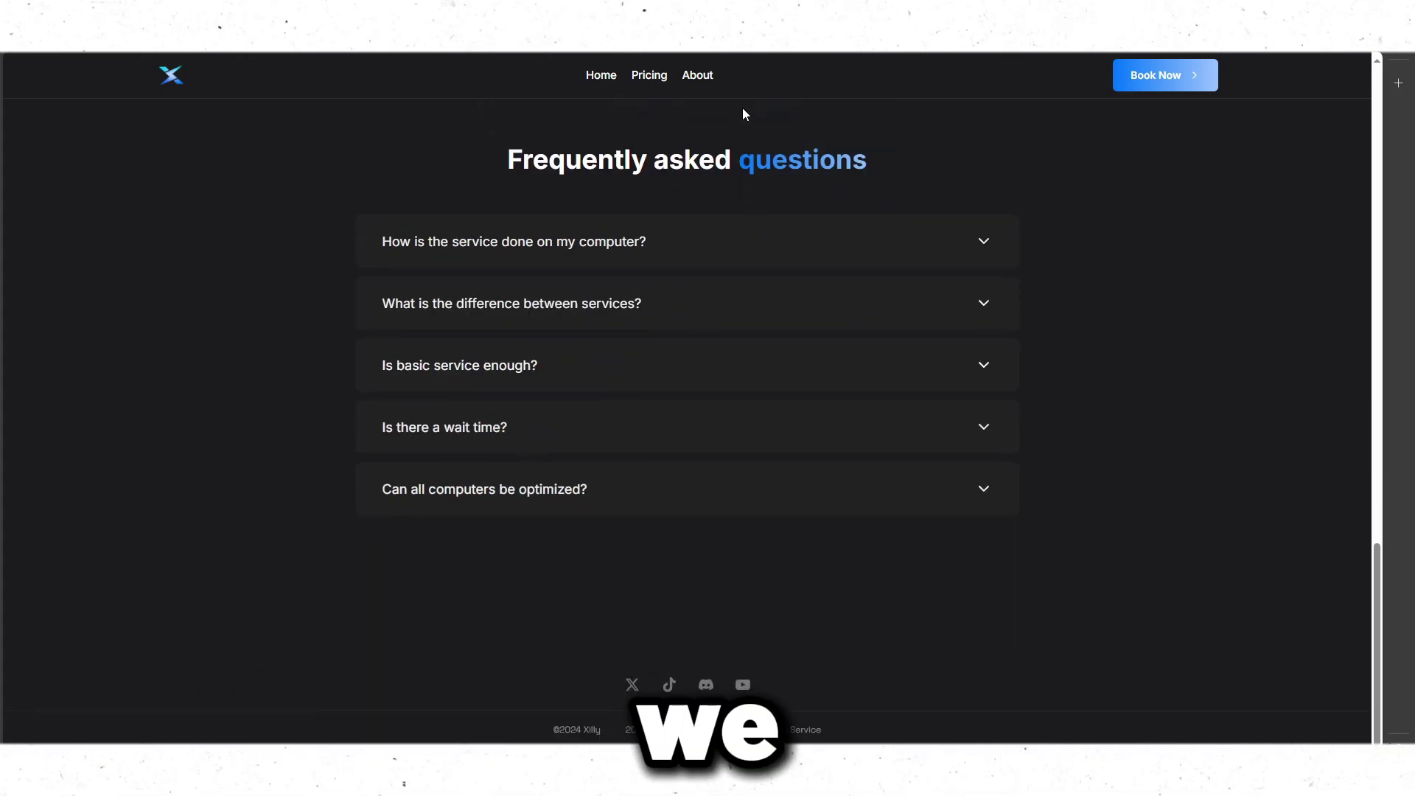
click(697, 74)
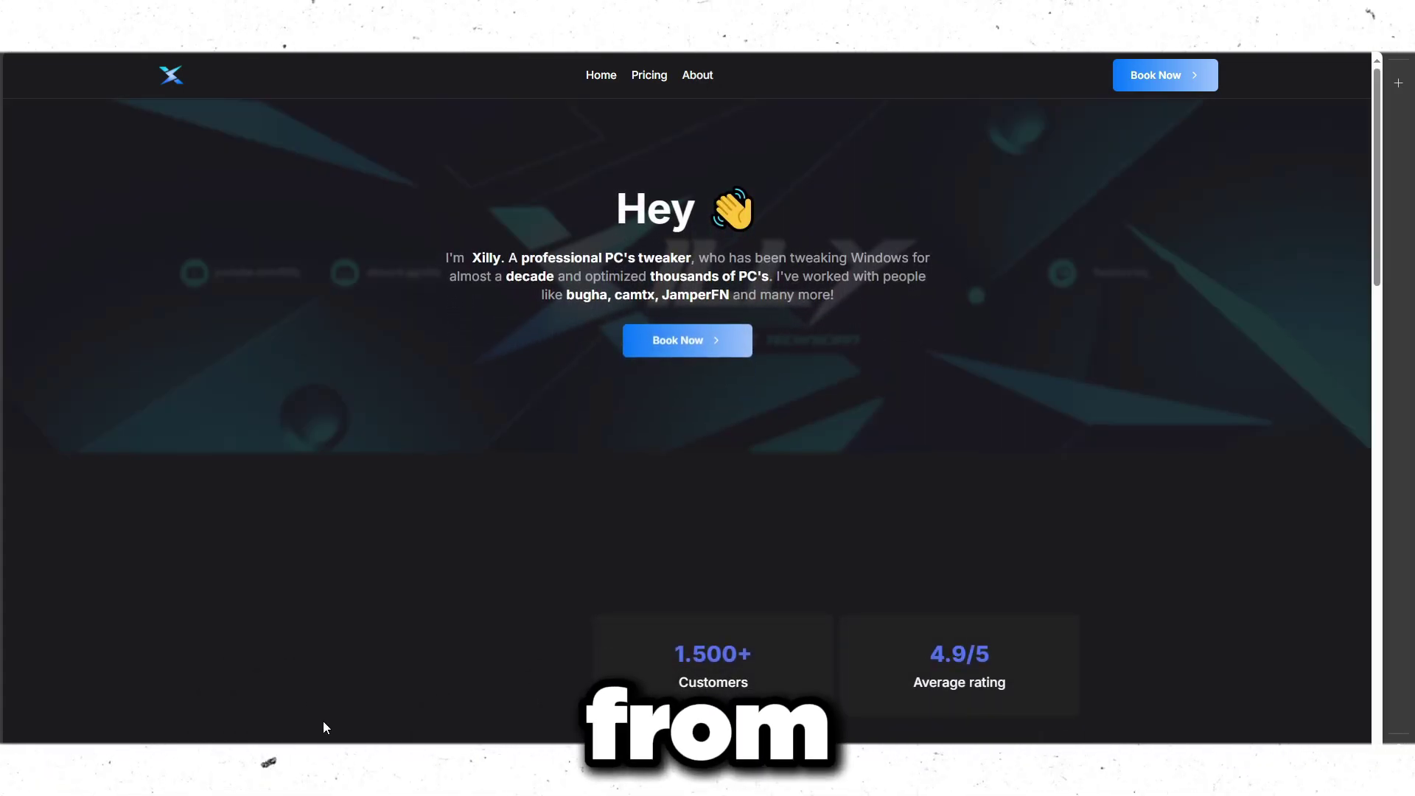
scroll(322, 722, down, 9)
scroll(313, 727, down, 10)
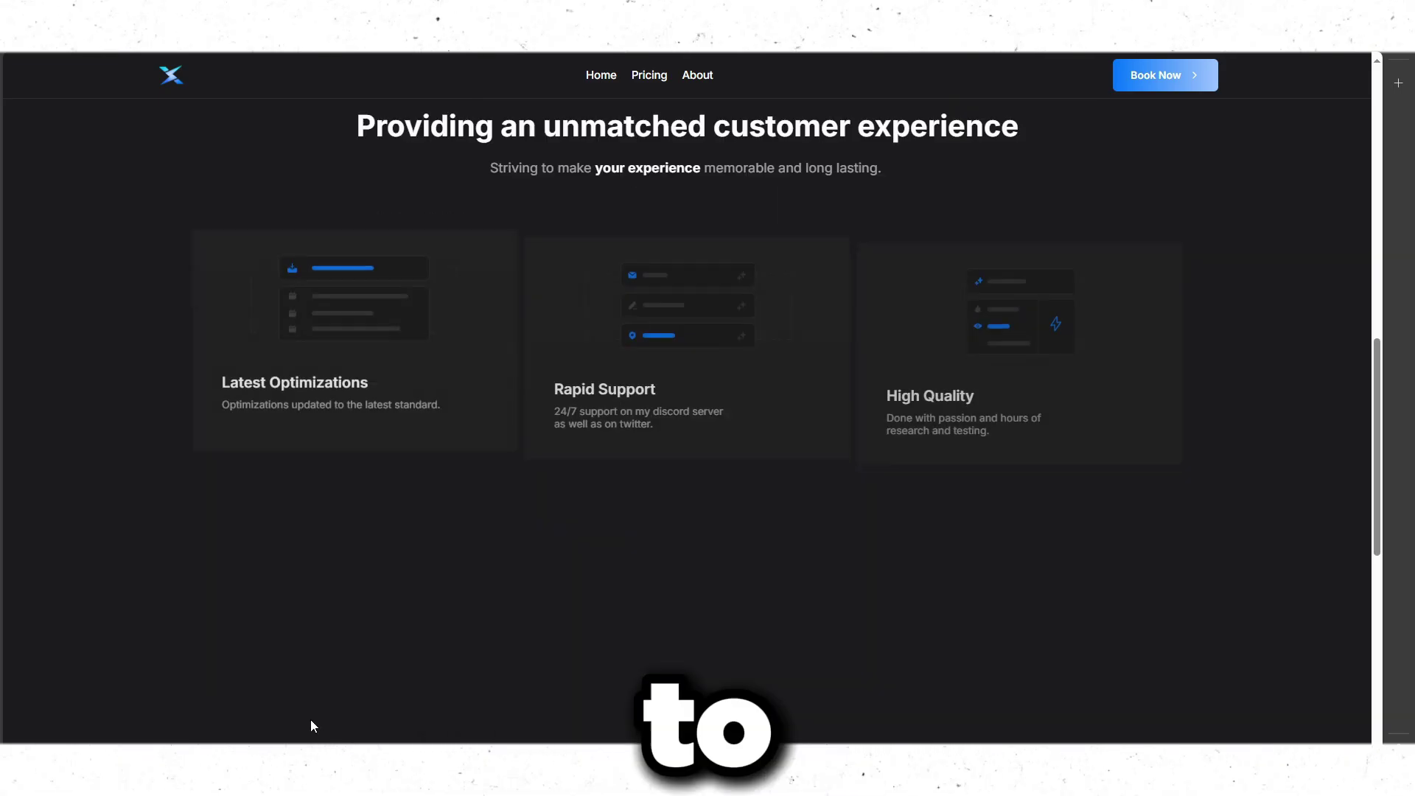